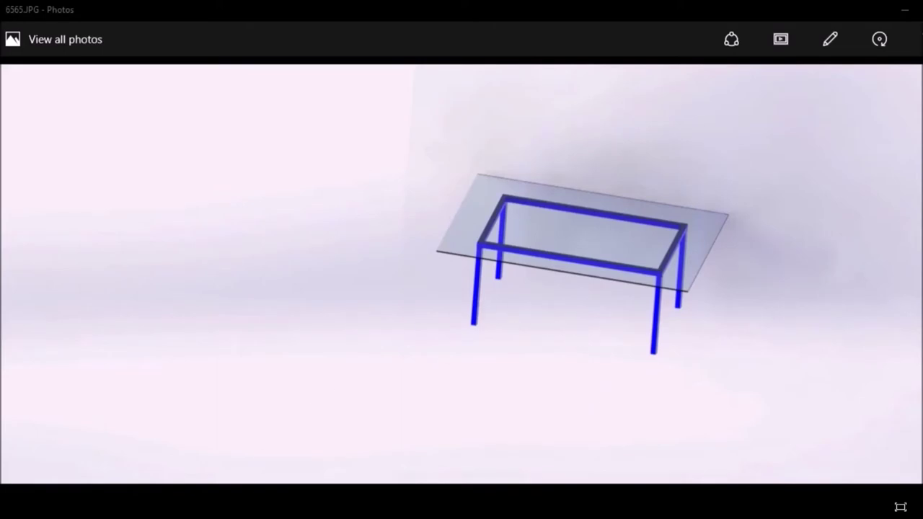
# - Leave the table photo 6565.JPG and bring up the SOLIDWORKS table model t2
pyautogui.click(122, 497)
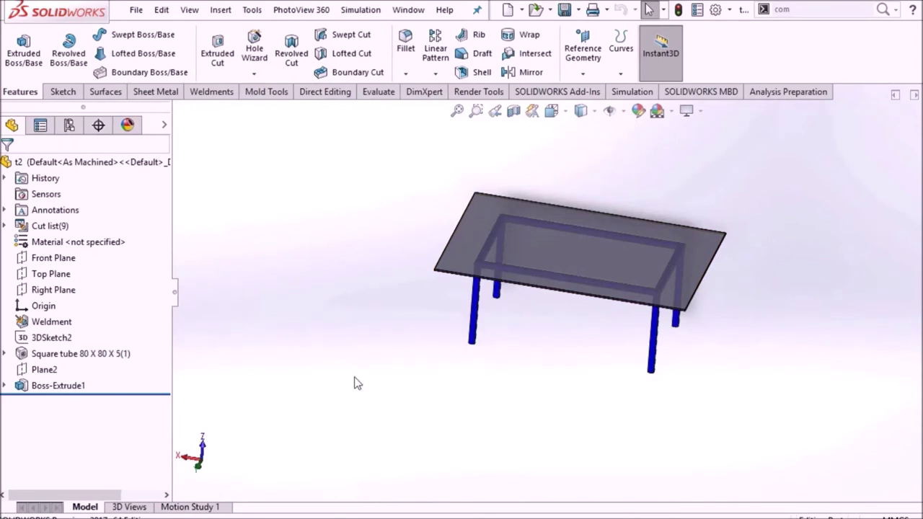
# - Play the table's rotation animation in Motion Study 1, then orbit the model
pyautogui.click(189, 507)
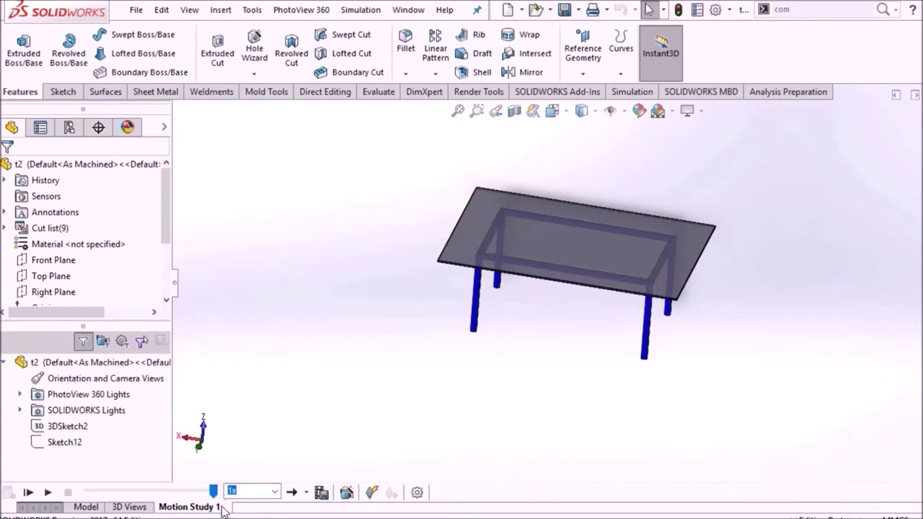
pyautogui.click(48, 492)
pyautogui.moveTo(303, 350)
pyautogui.mouseDown(button='middle')
pyautogui.moveTo(363, 351)
pyautogui.moveTo(391, 309)
pyautogui.moveTo(319, 367)
pyautogui.mouseUp(button='middle')
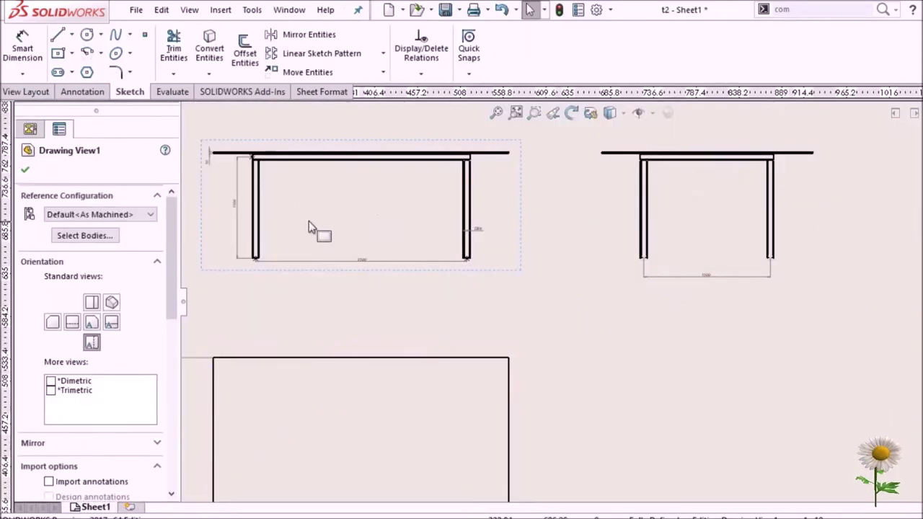
# - Zoom and pan the drawing from the side view's 1500 dimension back to the front view
pyautogui.scroll(1, 309, 220)
pyautogui.scroll(1, 437, 264)
pyautogui.scroll(-2, 512, 295)
pyautogui.scroll(-2, 521, 287)
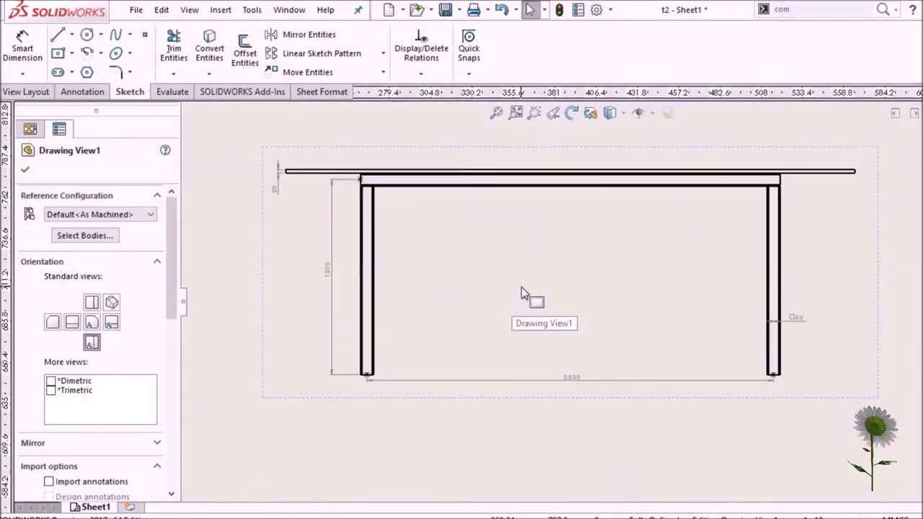
pyautogui.scroll(-1, 522, 287)
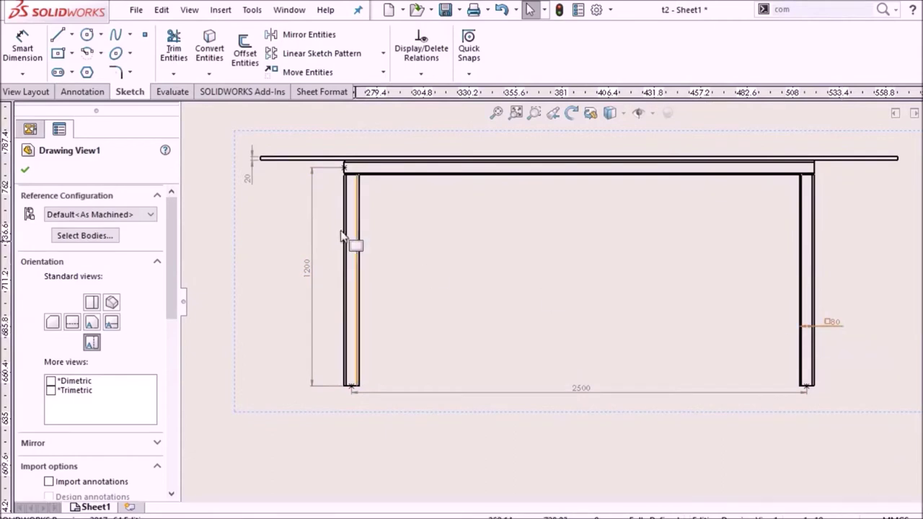
pyautogui.moveTo(837, 276)
pyautogui.mouseDown(button='middle')
pyautogui.moveTo(515, 278)
pyautogui.moveTo(325, 262)
pyautogui.mouseUp(button='middle')
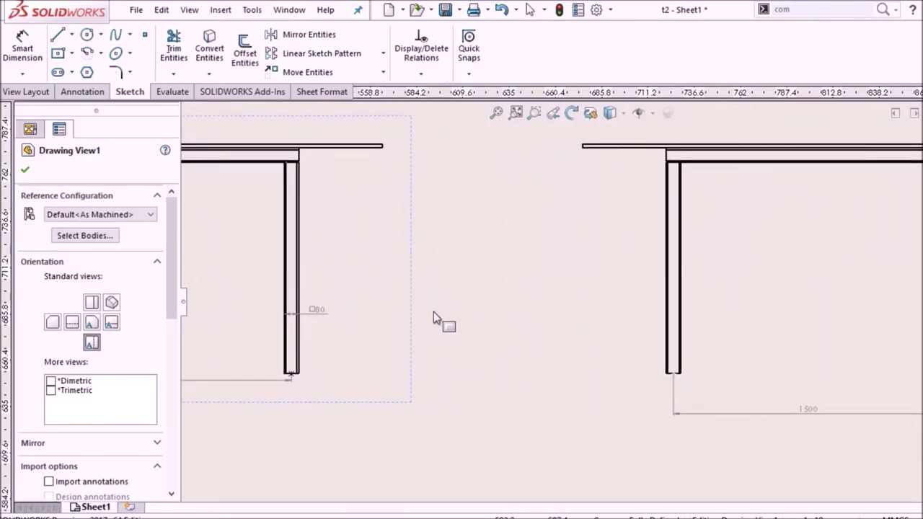
pyautogui.moveTo(433, 312); pyautogui.dragTo(872, 284, button='middle')
# - Zoom and pan to inspect the top view's dimensions and the front view's top rail
pyautogui.moveTo(657, 391)
pyautogui.mouseDown(button='middle')
pyautogui.moveTo(601, 323)
pyautogui.moveTo(612, 217)
pyautogui.moveTo(639, 274)
pyautogui.moveTo(640, 239)
pyautogui.mouseUp(button='middle')
pyautogui.scroll(2, 639, 239)
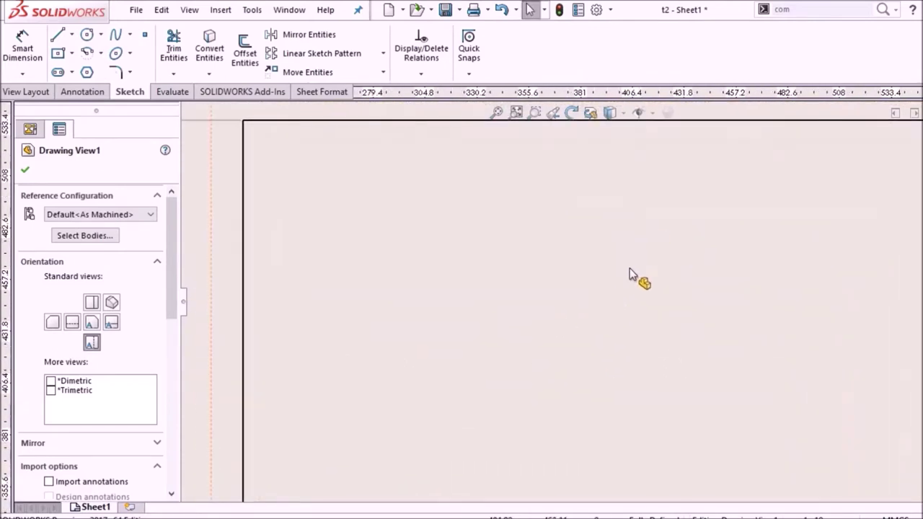
pyautogui.scroll(2, 630, 274)
pyautogui.scroll(2, 641, 291)
pyautogui.scroll(1, 628, 248)
pyautogui.scroll(-1, 515, 324)
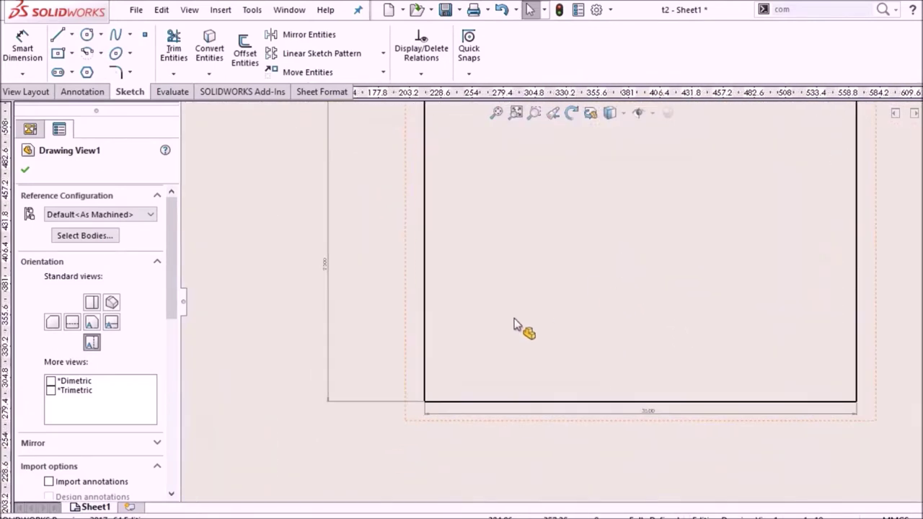
pyautogui.scroll(-1, 514, 324)
pyautogui.scroll(-1, 514, 324)
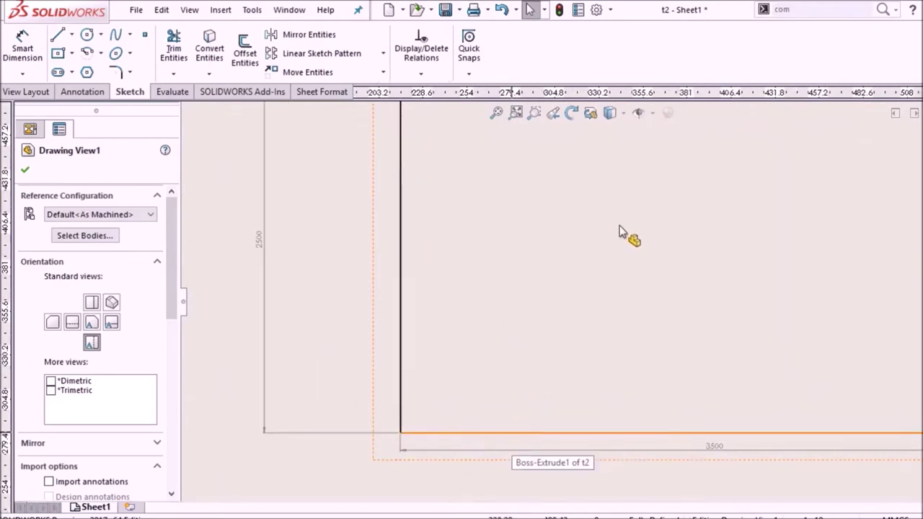
pyautogui.moveTo(619, 229); pyautogui.dragTo(524, 465, button='middle')
pyautogui.moveTo(587, 229); pyautogui.dragTo(556, 426, button='middle')
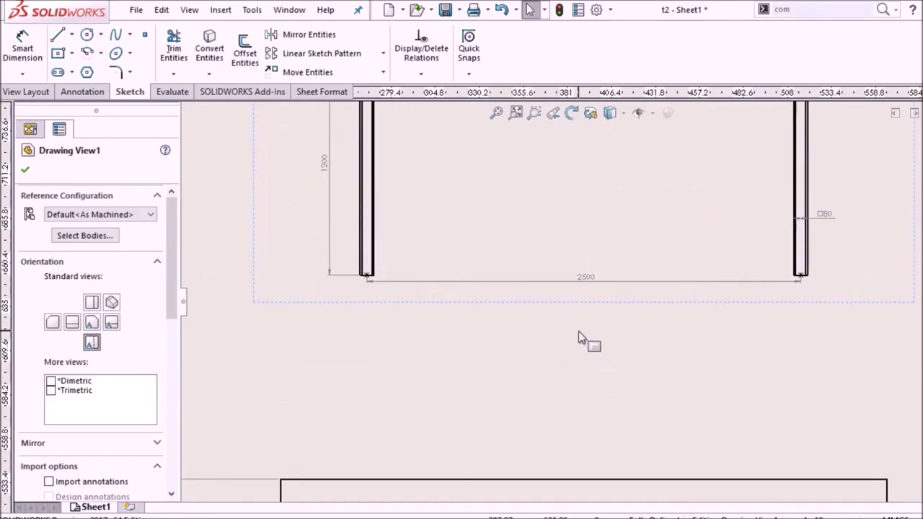
pyautogui.moveTo(579, 338)
pyautogui.mouseDown(button='middle')
pyautogui.moveTo(564, 377)
pyautogui.moveTo(522, 389)
pyautogui.mouseUp(button='middle')
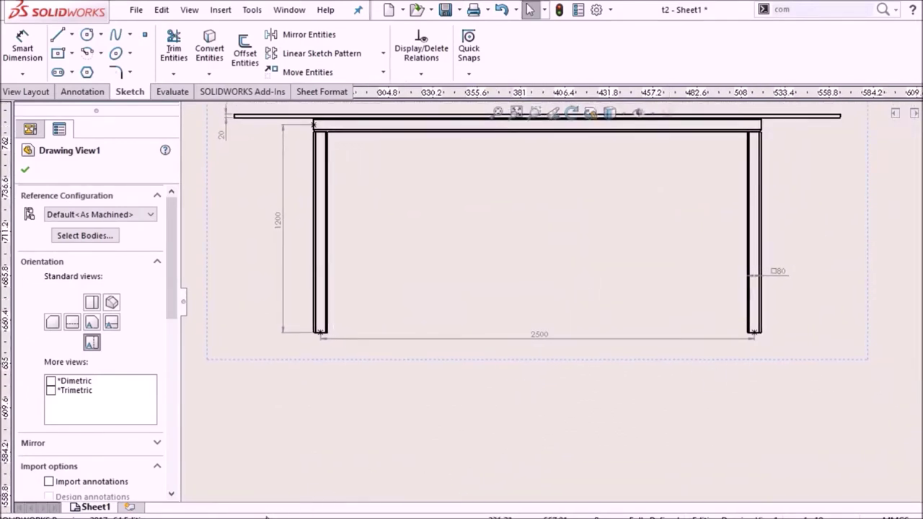
# - In a new part, draw a centre rectangle from the origin on the Front Plane
pyautogui.click(389, 9)
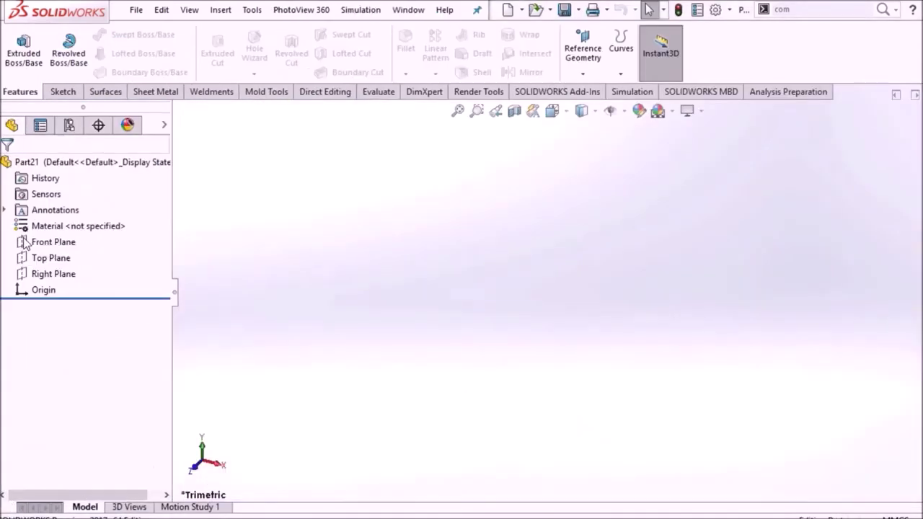
pyautogui.click(24, 244)
pyautogui.click(34, 214)
pyautogui.click(106, 53)
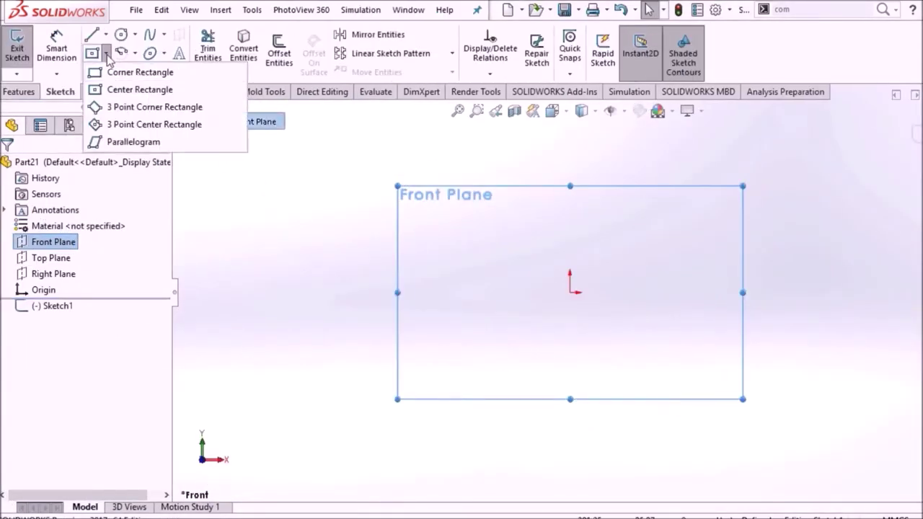
pyautogui.click(108, 88)
pyautogui.click(570, 292)
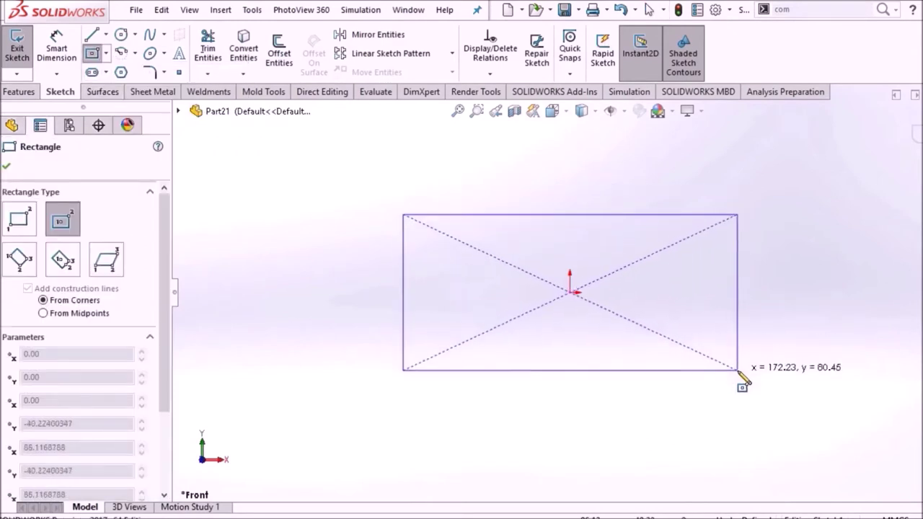
pyautogui.click(737, 370)
pyautogui.press('Escape')
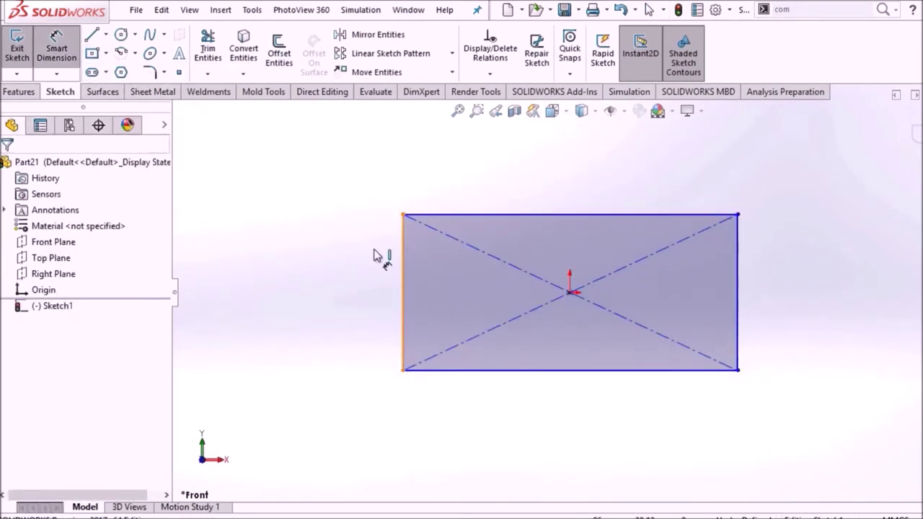
# - Dimension the rectangle 1500 high and 2500 wide, then exit the sketch
pyautogui.click(364, 259)
pyautogui.write('00')
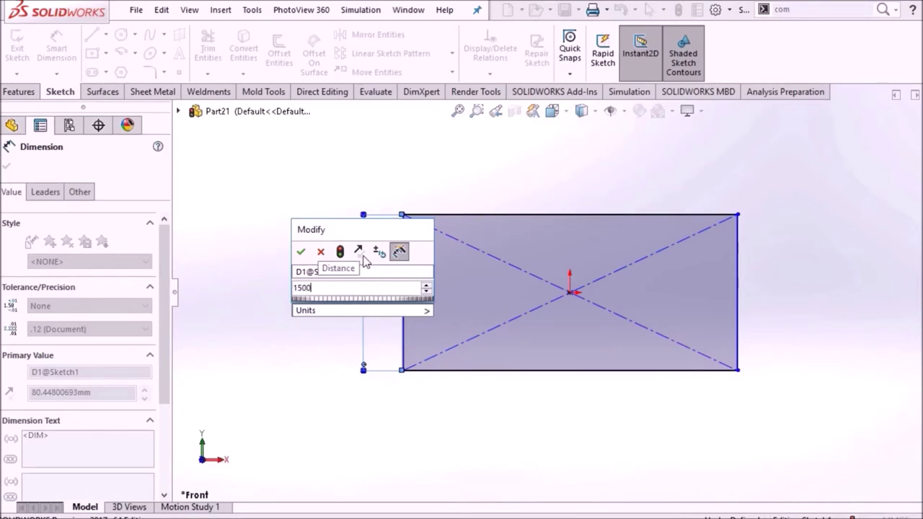
pyautogui.press('Return')
pyautogui.click(524, 224)
pyautogui.click(525, 175)
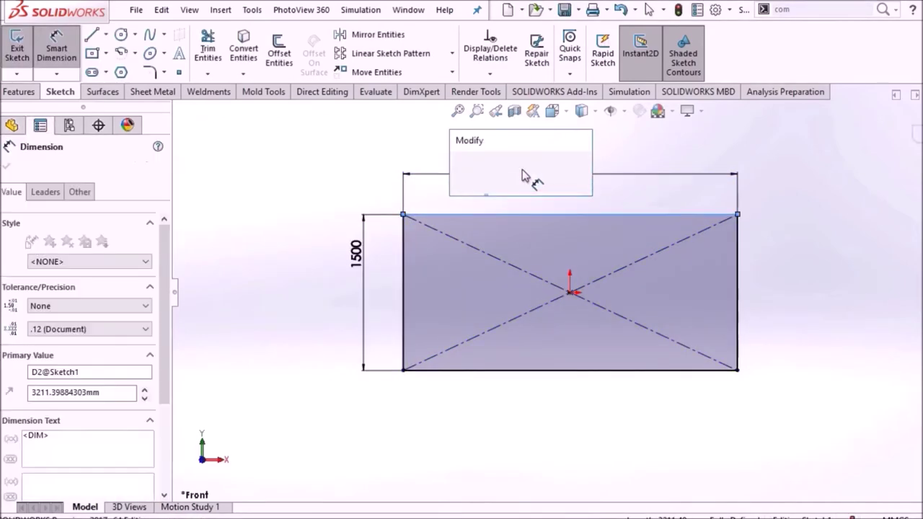
pyautogui.write('2500')
pyautogui.press('Return')
pyautogui.press('Escape')
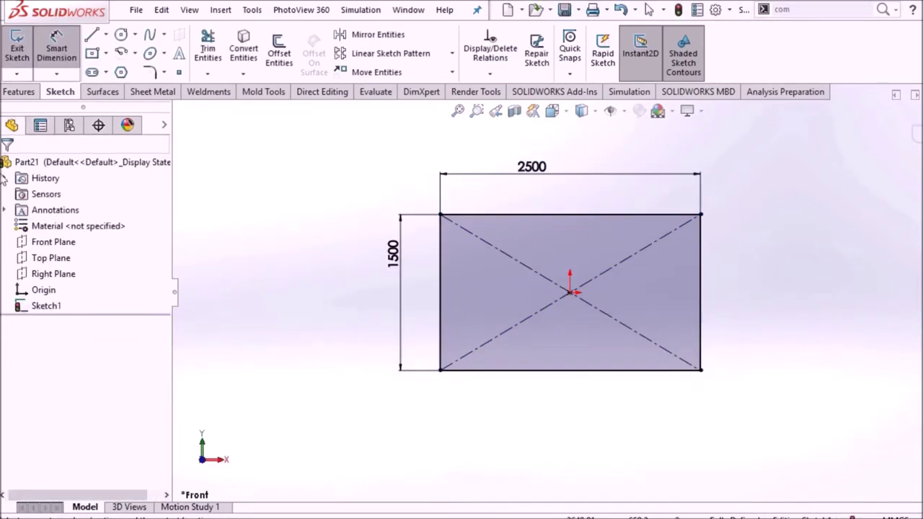
pyautogui.press('f')
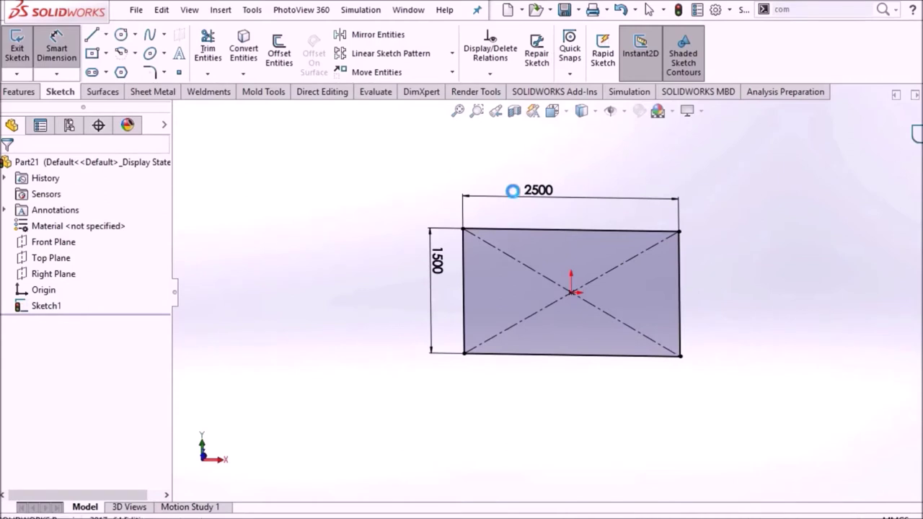
pyautogui.click(62, 91)
# - Start a 3D sketch and draw the first leg line up from a rectangle corner
pyautogui.click(17, 73)
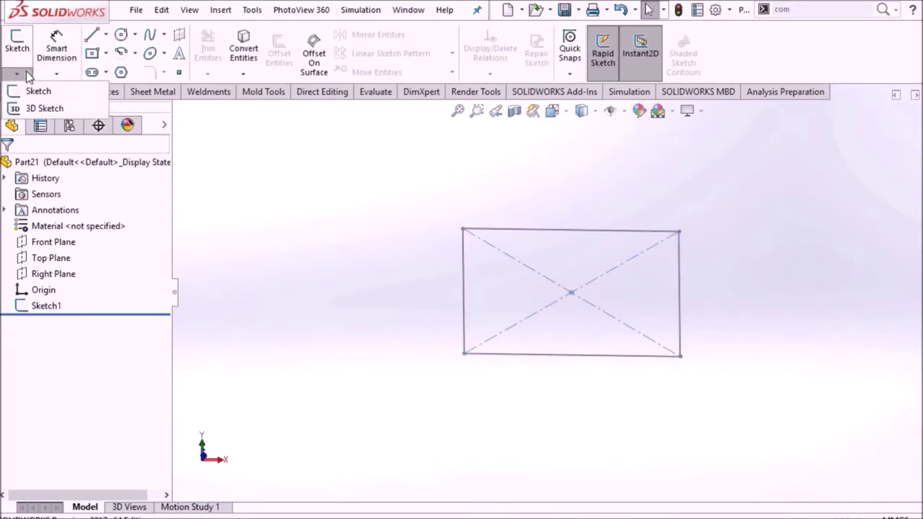
pyautogui.click(44, 108)
pyautogui.moveTo(325, 303); pyautogui.dragTo(267, 205, button='middle')
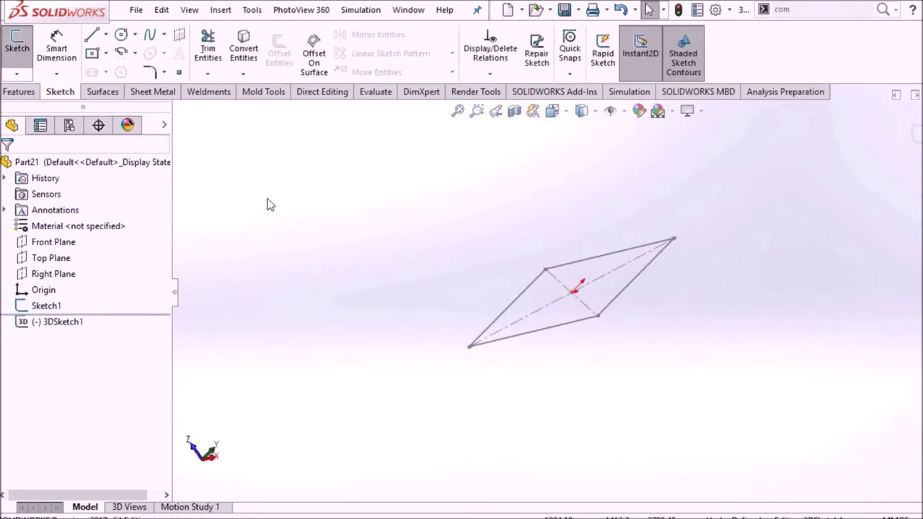
pyautogui.click(105, 34)
pyautogui.click(109, 55)
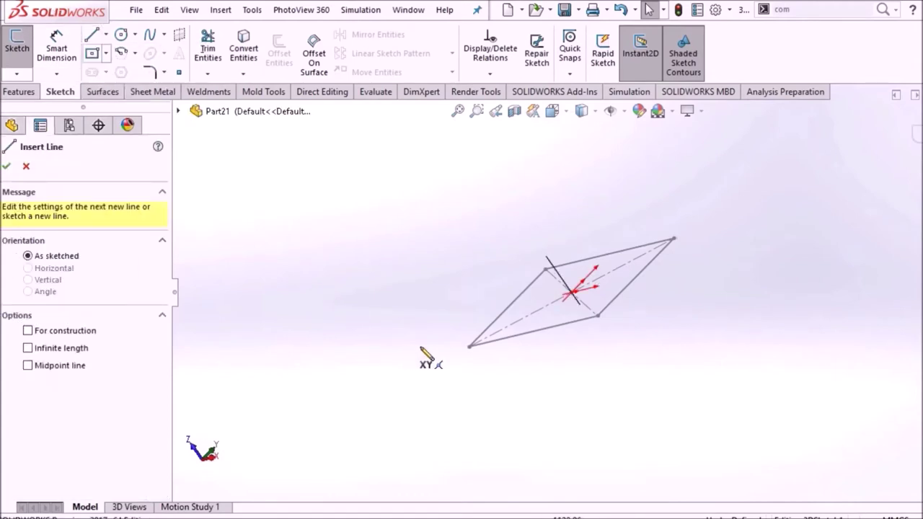
pyautogui.click(469, 348)
pyautogui.moveTo(457, 288)
pyautogui.mouseDown(button='middle')
pyautogui.moveTo(435, 274)
pyautogui.moveTo(455, 218)
pyautogui.moveTo(470, 217)
pyautogui.moveTo(457, 267)
pyautogui.moveTo(476, 229)
pyautogui.moveTo(365, 282)
pyautogui.moveTo(404, 267)
pyautogui.mouseUp(button='middle')
pyautogui.click(449, 217)
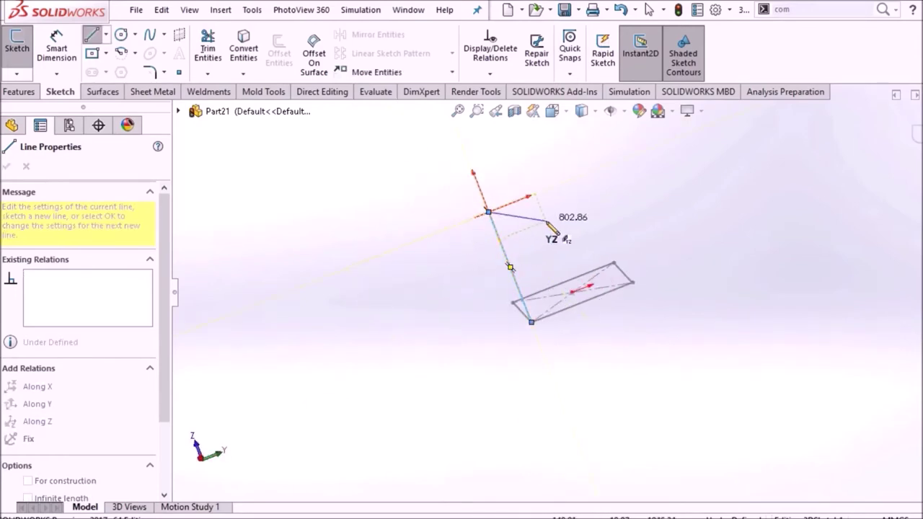
pyautogui.rightClick(580, 198)
pyautogui.click(584, 209)
# - Draw the second and third leg lines from two more rectangle corners
pyautogui.click(105, 34)
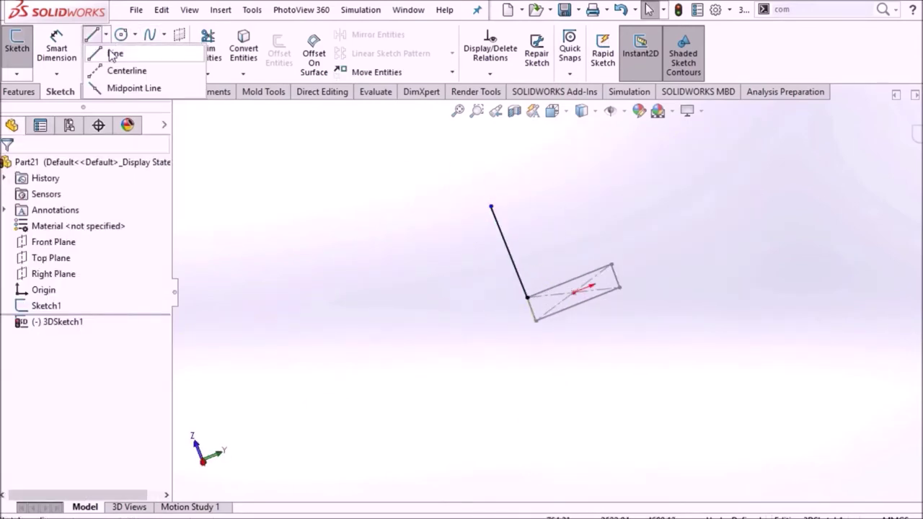
pyautogui.click(114, 55)
pyautogui.click(613, 266)
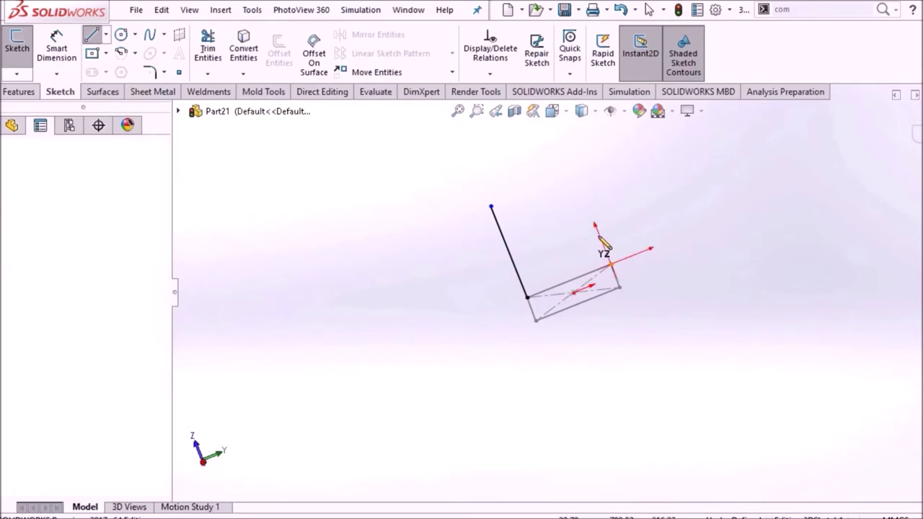
pyautogui.click(581, 187)
pyautogui.press('Escape')
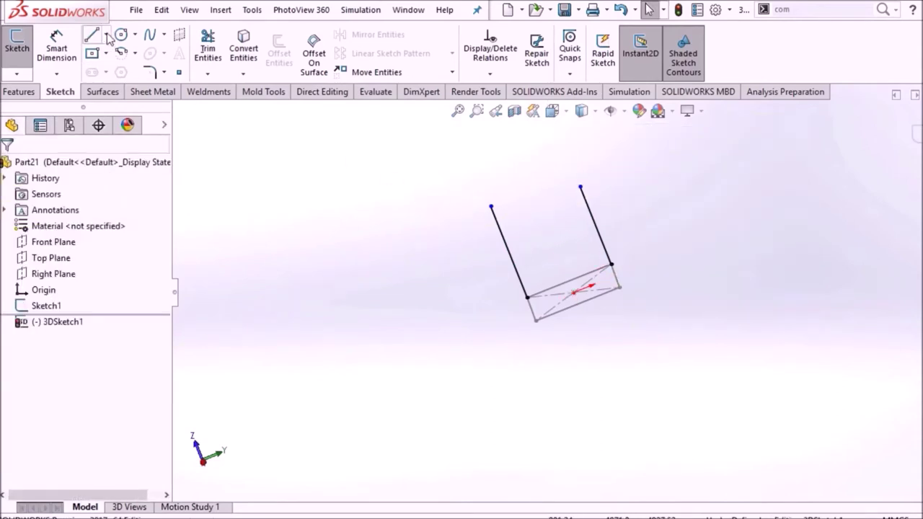
pyautogui.click(106, 35)
pyautogui.click(112, 55)
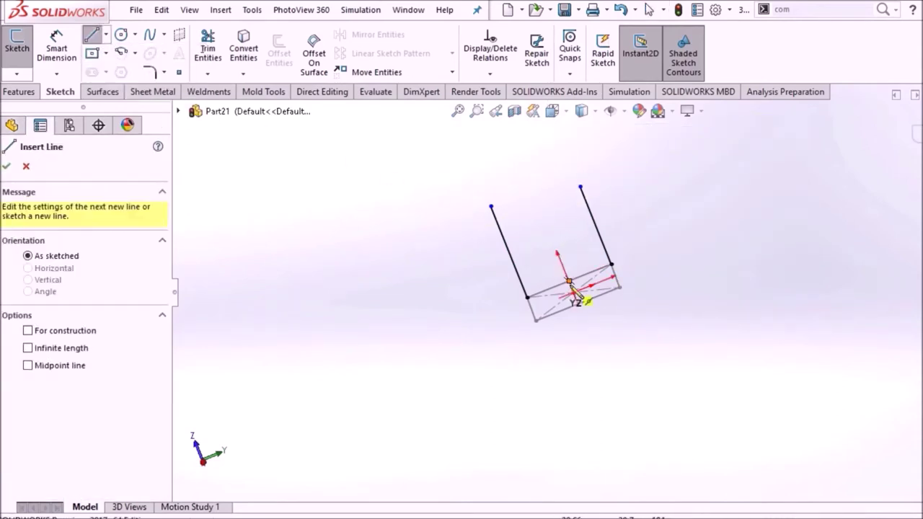
pyautogui.click(622, 291)
pyautogui.moveTo(598, 252)
pyautogui.mouseDown(button='middle')
pyautogui.moveTo(530, 254)
pyautogui.moveTo(500, 355)
pyautogui.mouseUp(button='middle')
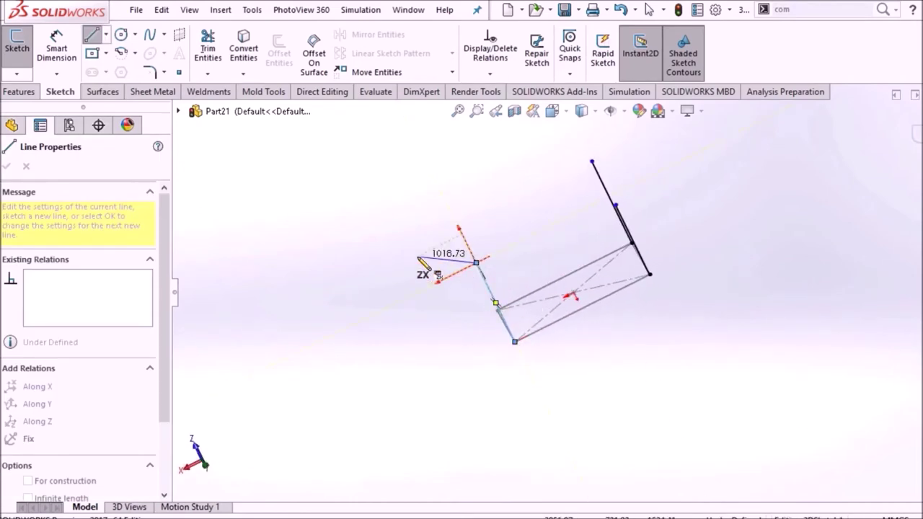
pyautogui.click(418, 257)
pyautogui.press('Escape')
# - Draw the fourth leg from the front corner and drag its top endpoint into place
pyautogui.moveTo(437, 268)
pyautogui.mouseDown(button='middle')
pyautogui.moveTo(523, 238)
pyautogui.moveTo(519, 332)
pyautogui.mouseUp(button='middle')
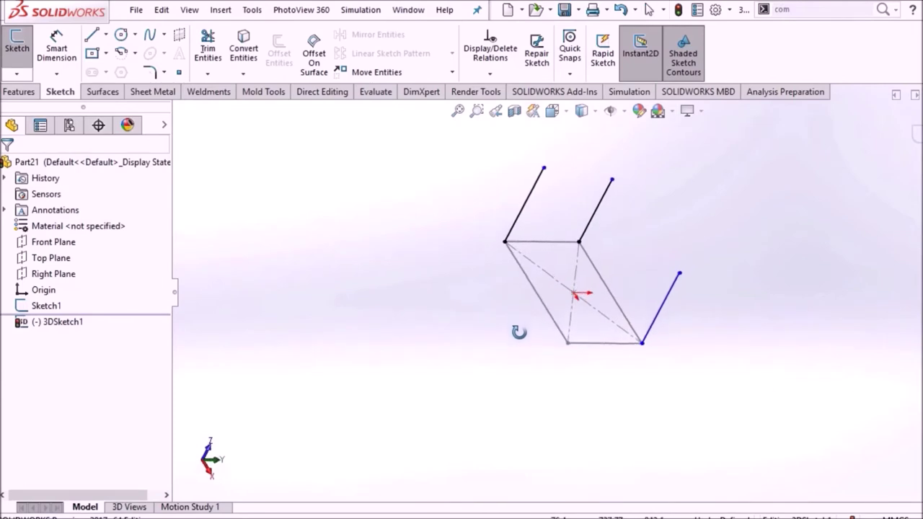
pyautogui.scroll(-3, 628, 321)
pyautogui.scroll(-2, 618, 282)
pyautogui.scroll(3, 579, 290)
pyautogui.click(592, 251)
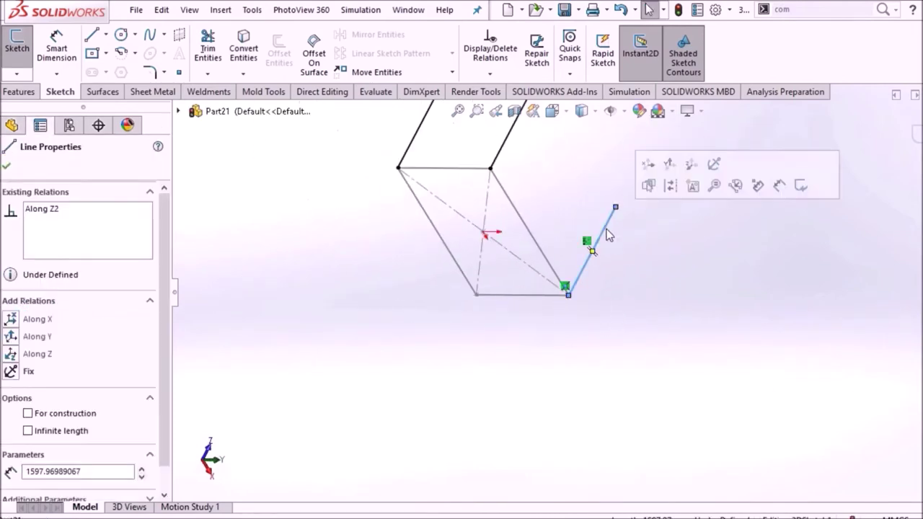
pyautogui.click(189, 119)
pyautogui.click(92, 36)
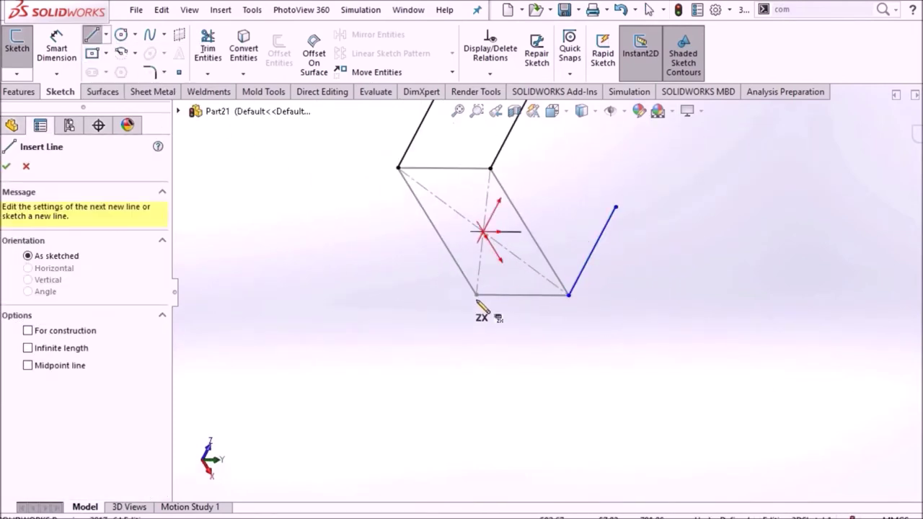
pyautogui.click(476, 295)
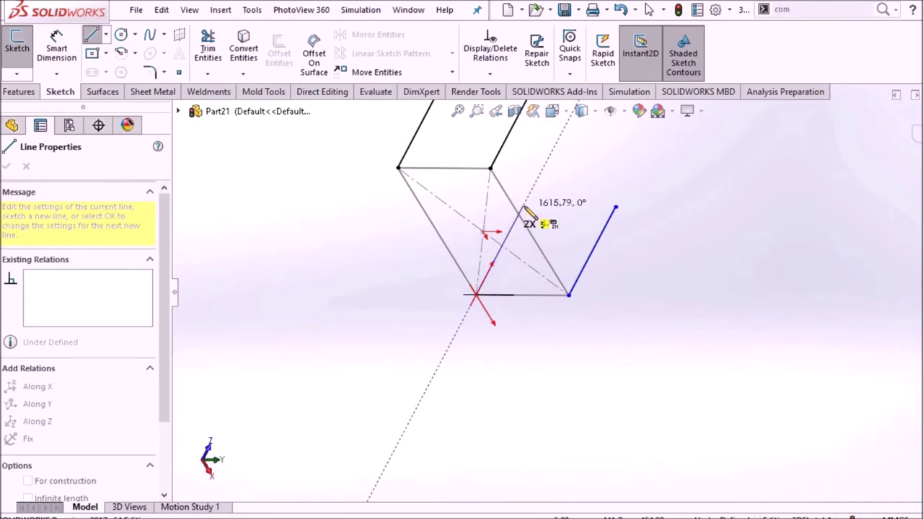
pyautogui.rightClick(524, 204)
pyautogui.click(624, 201)
pyautogui.moveTo(644, 255)
pyautogui.mouseDown(button='middle')
pyautogui.moveTo(483, 294)
pyautogui.moveTo(582, 291)
pyautogui.moveTo(752, 233)
pyautogui.moveTo(603, 206)
pyautogui.mouseUp(button='middle')
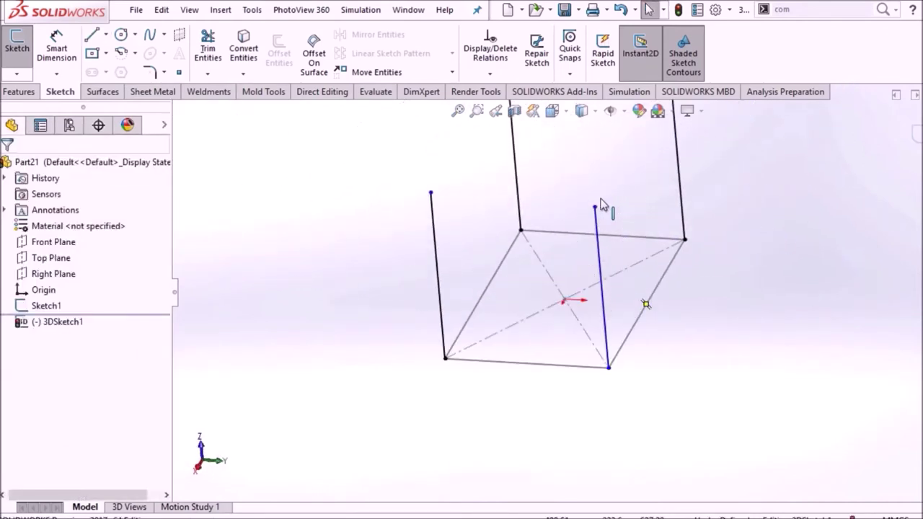
pyautogui.click(607, 215)
pyautogui.moveTo(607, 215); pyautogui.dragTo(618, 209)
pyautogui.click(609, 375)
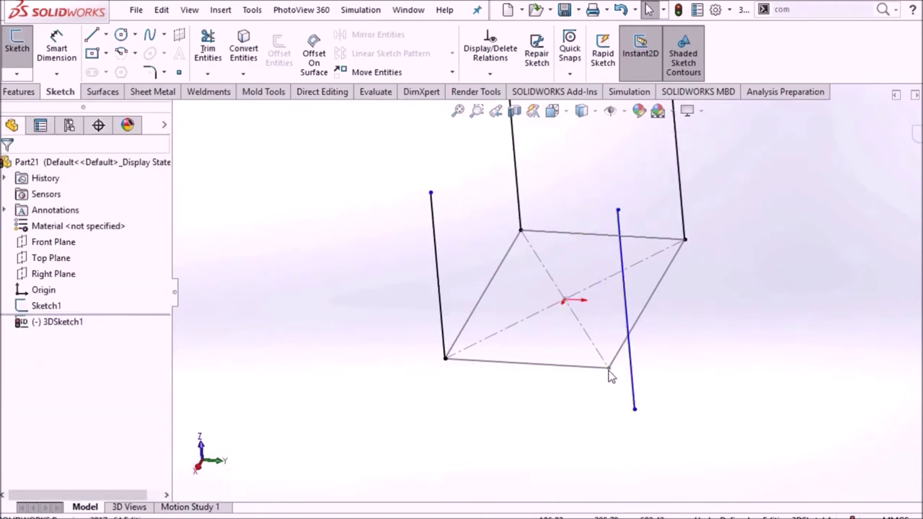
# - Make the last leg end coincident with its corner and set all four legs equal
pyautogui.keyDown('ctrl'); pyautogui.click(636, 411); pyautogui.keyUp('ctrl')
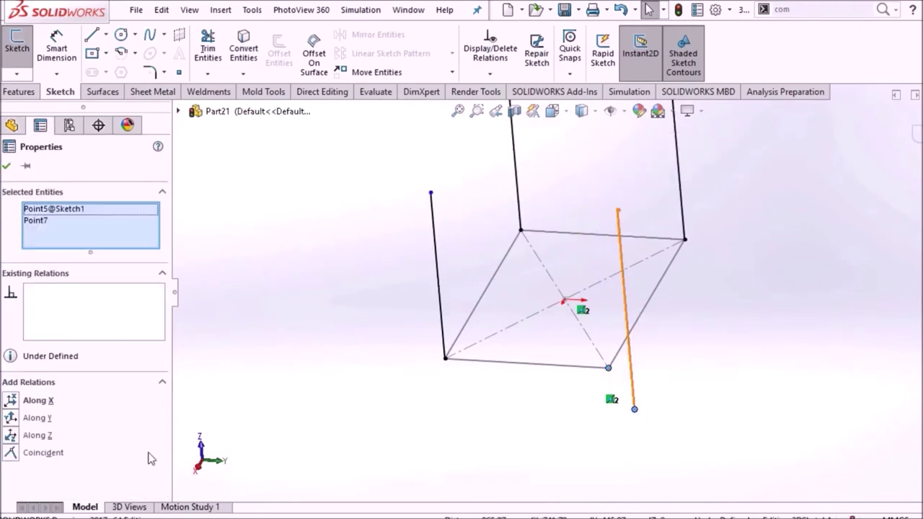
pyautogui.click(43, 453)
pyautogui.scroll(3, 577, 293)
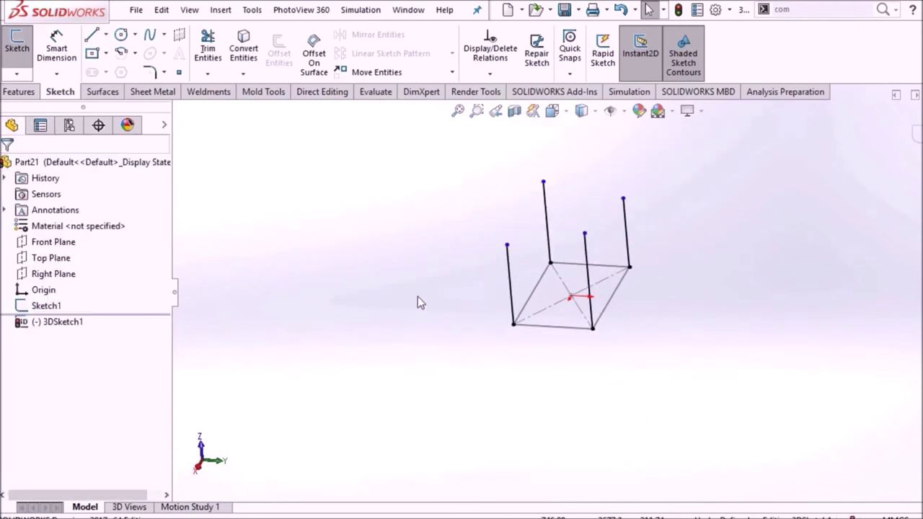
pyautogui.click(510, 285)
pyautogui.keyDown('ctrl'); pyautogui.click(584, 231); pyautogui.keyUp('ctrl')
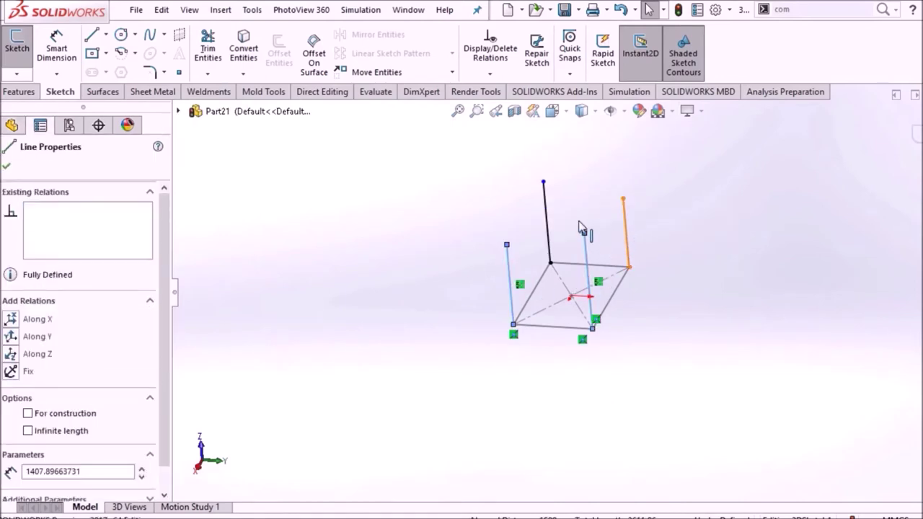
pyautogui.keyDown('ctrl'); pyautogui.click(546, 229); pyautogui.keyUp('ctrl')
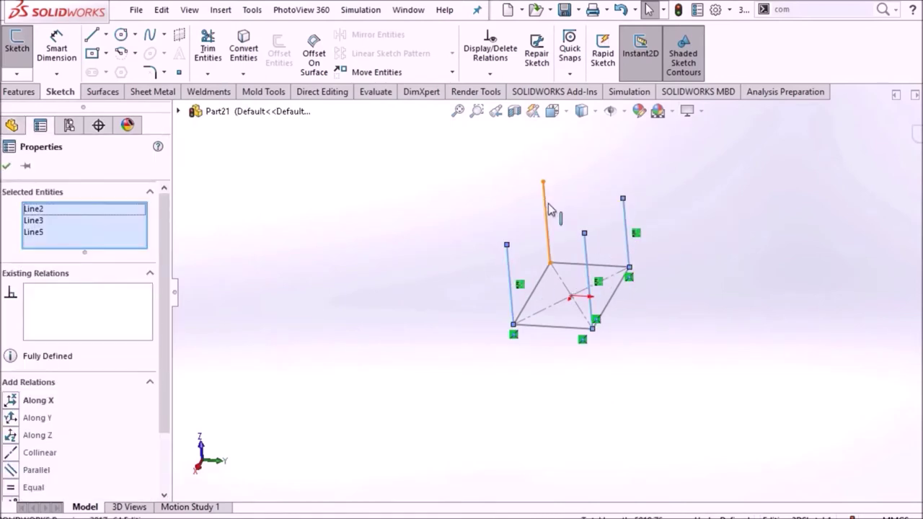
pyautogui.click(34, 492)
# - Dimension one leg to 1200 mm so every leg is 1200 long
pyautogui.click(58, 44)
pyautogui.click(508, 277)
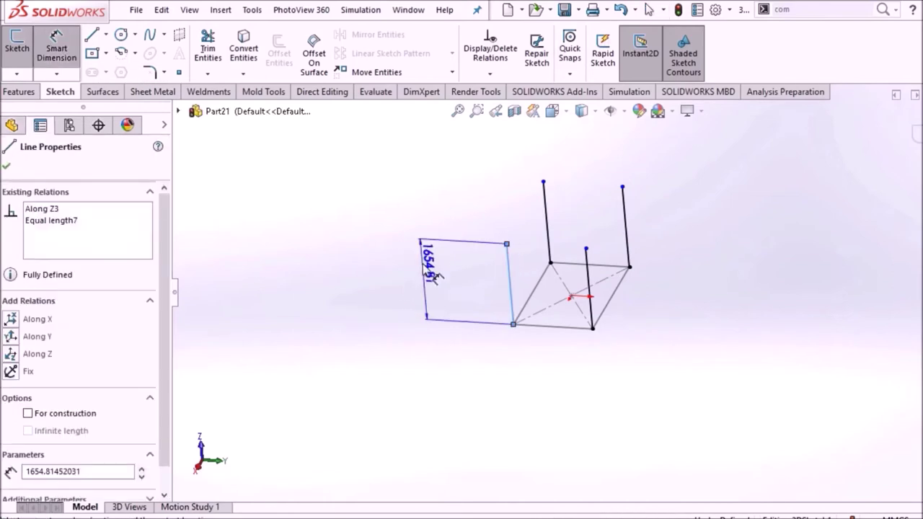
pyautogui.click(427, 258)
pyautogui.write('1200')
pyautogui.press('Return')
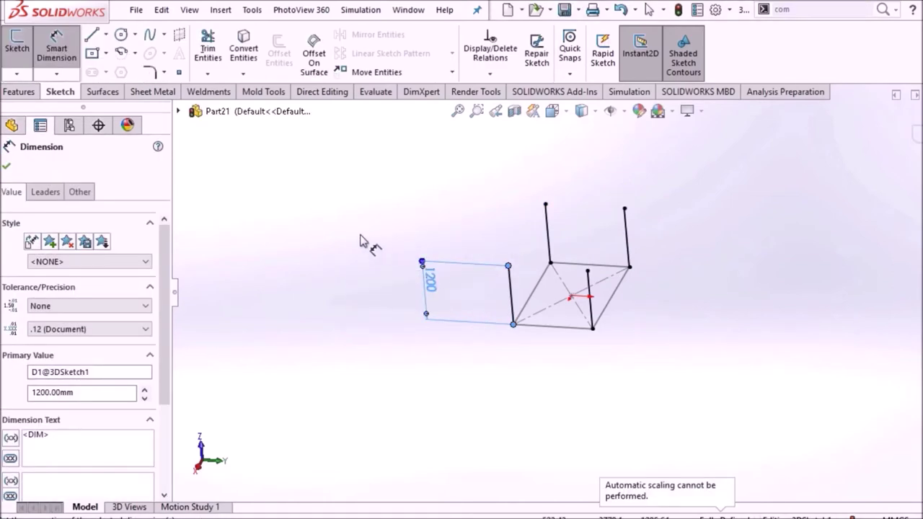
pyautogui.click(366, 245)
pyautogui.moveTo(404, 262); pyautogui.dragTo(414, 163, button='middle')
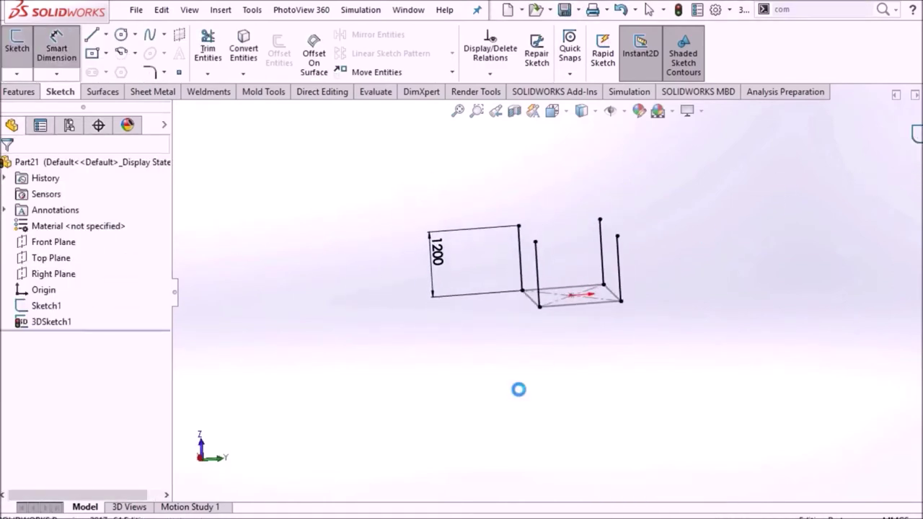
pyautogui.moveTo(518, 389)
pyautogui.mouseDown(button='middle')
pyautogui.moveTo(664, 241)
pyautogui.moveTo(515, 232)
pyautogui.moveTo(649, 221)
pyautogui.mouseUp(button='middle')
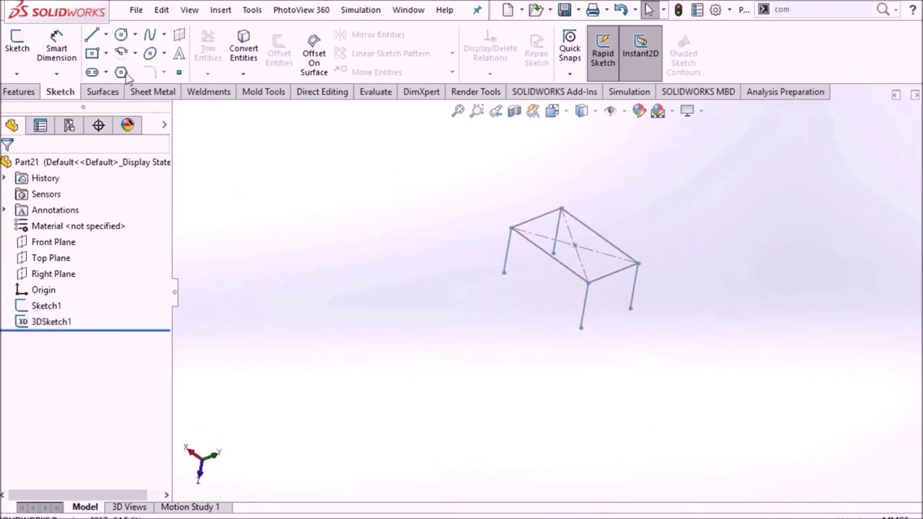
# - Start an ISO 80 x 80 x 5 square tube structural member along the rectangle edges
pyautogui.click(206, 92)
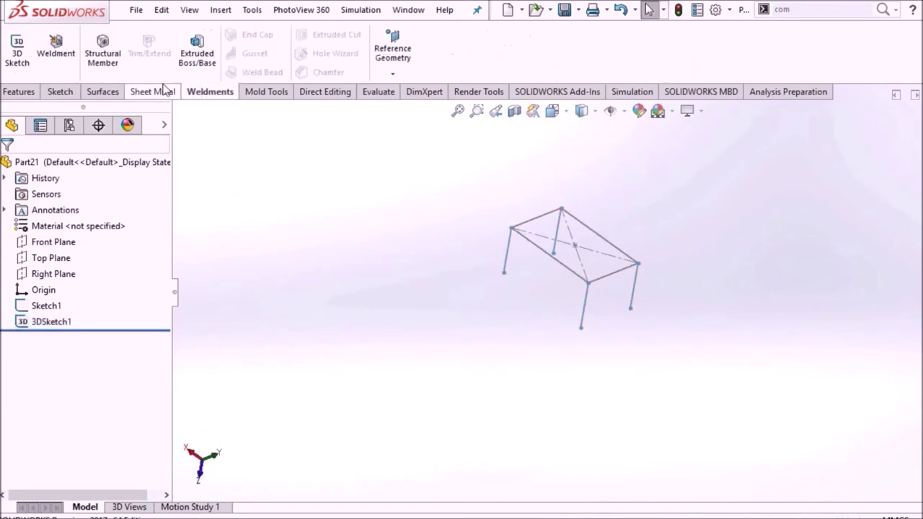
pyautogui.click(102, 52)
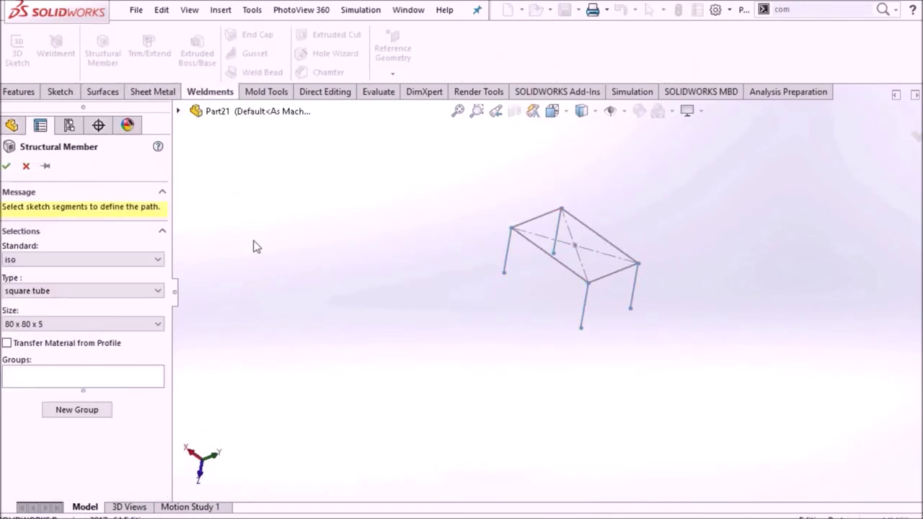
pyautogui.click(541, 250)
pyautogui.click(591, 234)
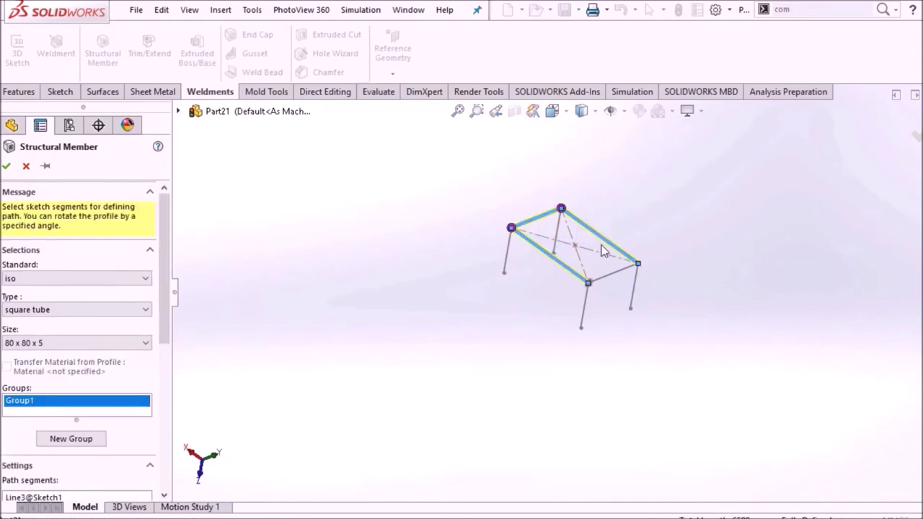
pyautogui.click(116, 310)
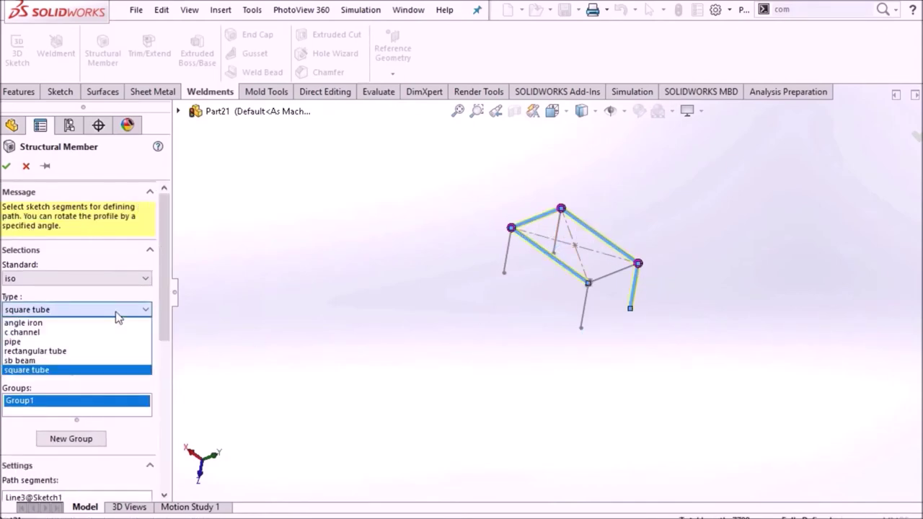
pyautogui.click(117, 311)
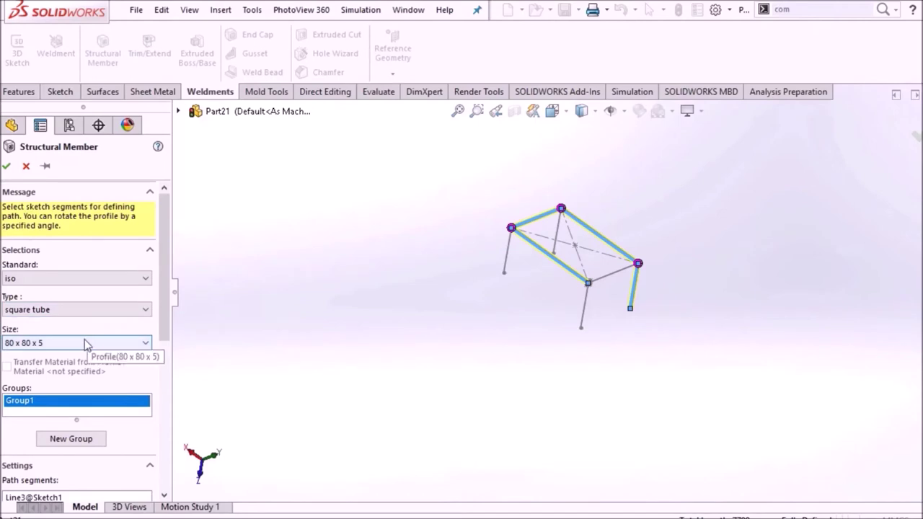
# - Add the legs as a second group, build the tubes, and reopen the feature for editing
pyautogui.click(75, 441)
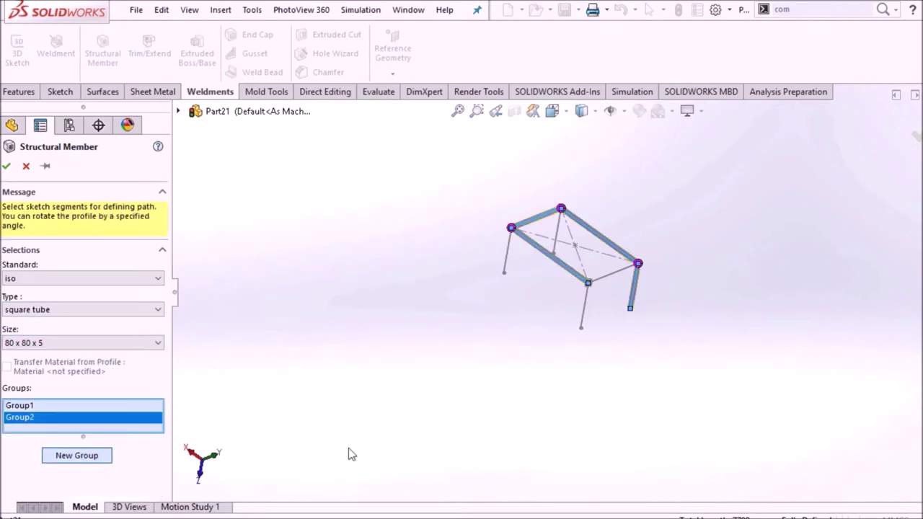
pyautogui.click(588, 317)
pyautogui.scroll(-3, 626, 290)
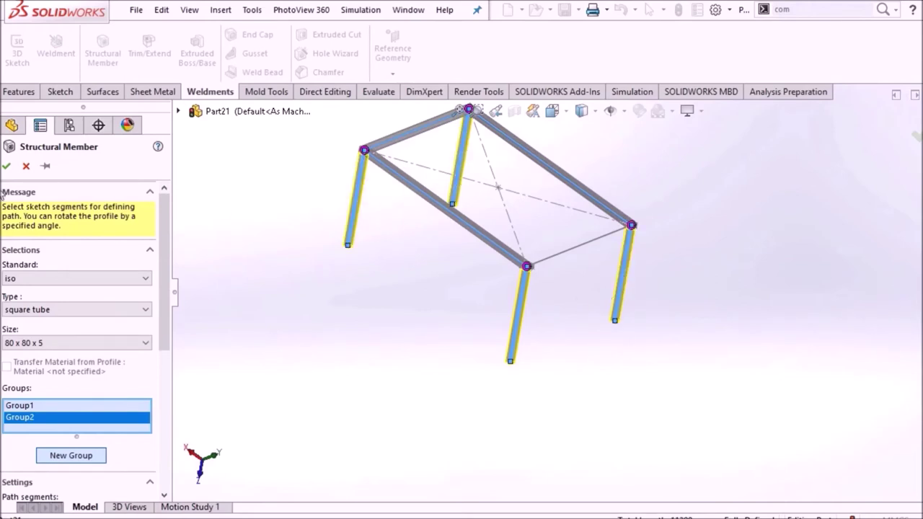
pyautogui.click(11, 168)
pyautogui.moveTo(326, 221)
pyautogui.mouseDown(button='middle')
pyautogui.moveTo(336, 247)
pyautogui.moveTo(401, 278)
pyautogui.moveTo(367, 262)
pyautogui.moveTo(454, 276)
pyautogui.moveTo(417, 306)
pyautogui.moveTo(404, 274)
pyautogui.moveTo(393, 278)
pyautogui.mouseUp(button='middle')
pyautogui.rightClick(108, 372)
pyautogui.click(119, 194)
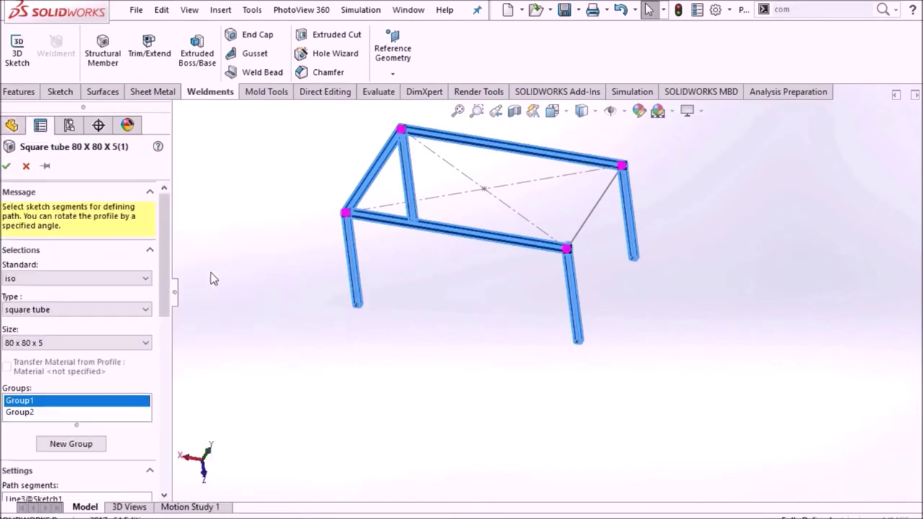
# - Start a new sketch on a tube face, viewed from the back
pyautogui.click(59, 402)
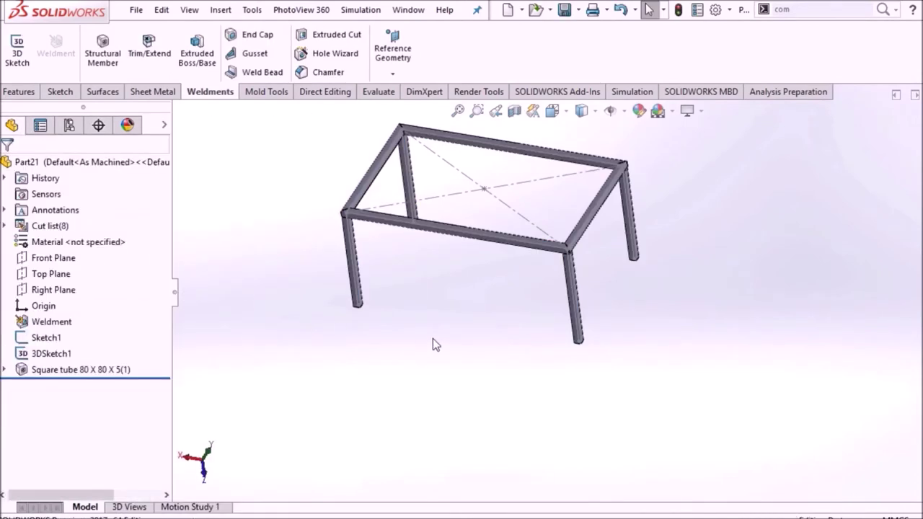
pyautogui.moveTo(433, 338)
pyautogui.mouseDown(button='middle')
pyautogui.moveTo(455, 316)
pyautogui.moveTo(453, 335)
pyautogui.moveTo(450, 298)
pyautogui.mouseUp(button='middle')
pyautogui.scroll(-5, 476, 207)
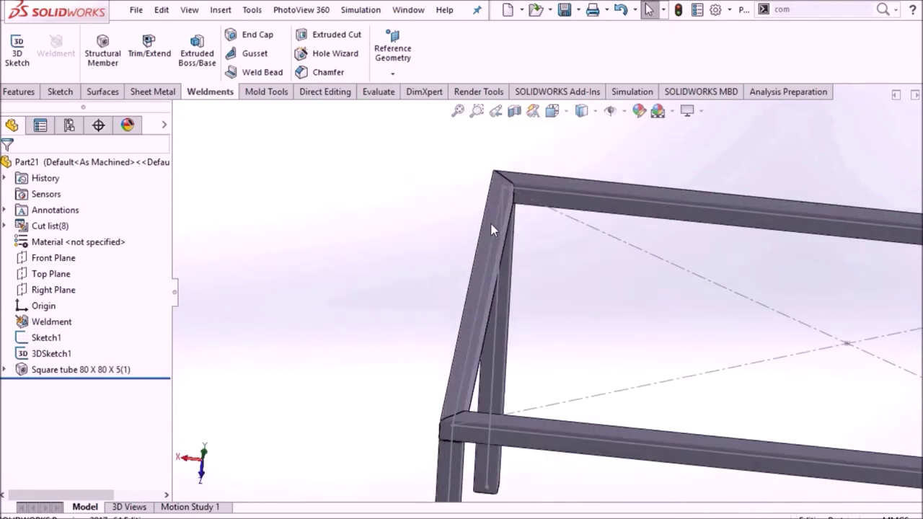
pyautogui.rightClick(490, 229)
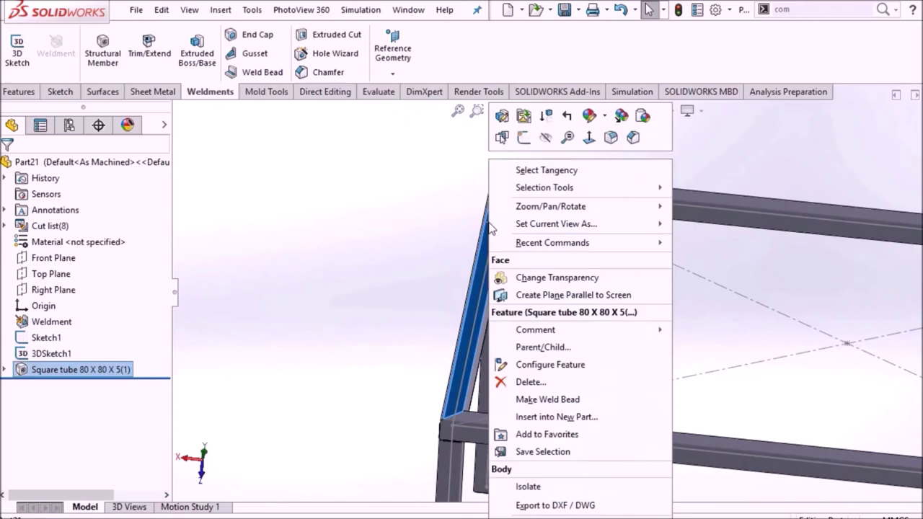
pyautogui.click(524, 137)
pyautogui.click(533, 114)
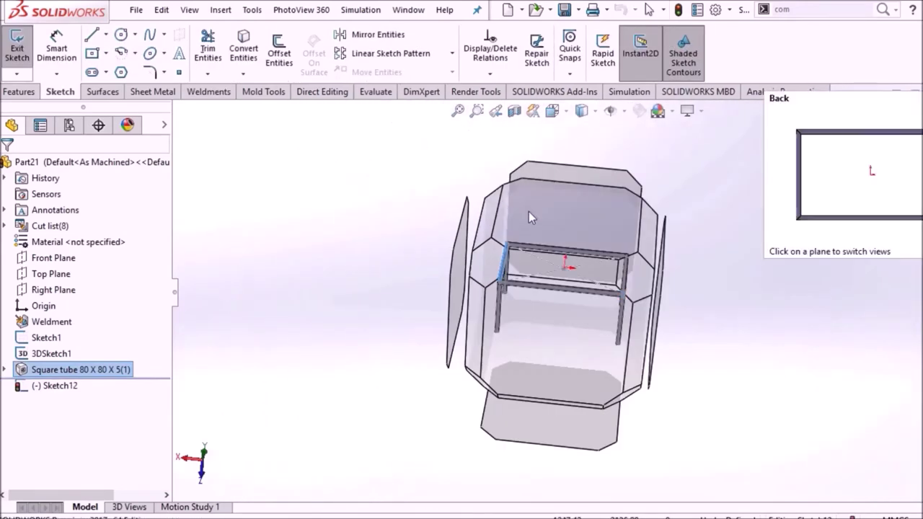
pyautogui.click(529, 211)
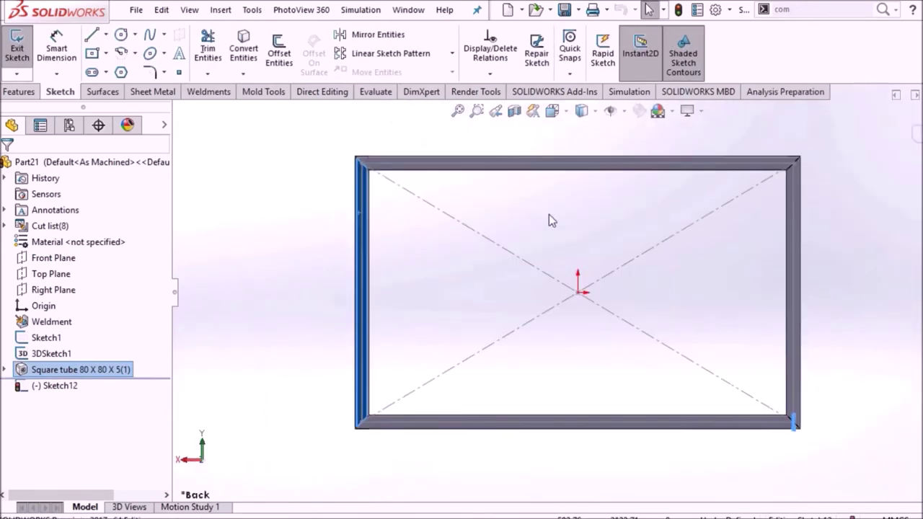
# - Draw a centre rectangle from the origin that encloses the whole frame
pyautogui.click(105, 54)
pyautogui.click(113, 92)
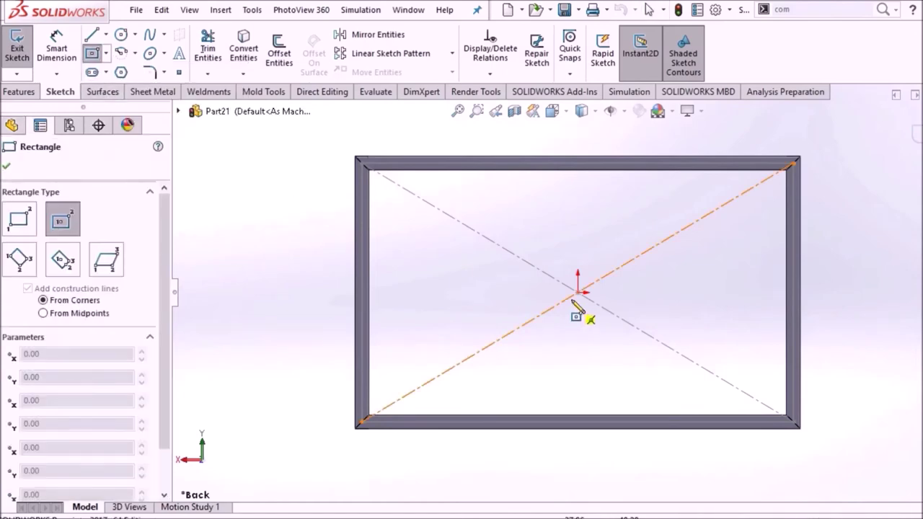
pyautogui.click(578, 292)
pyautogui.click(747, 390)
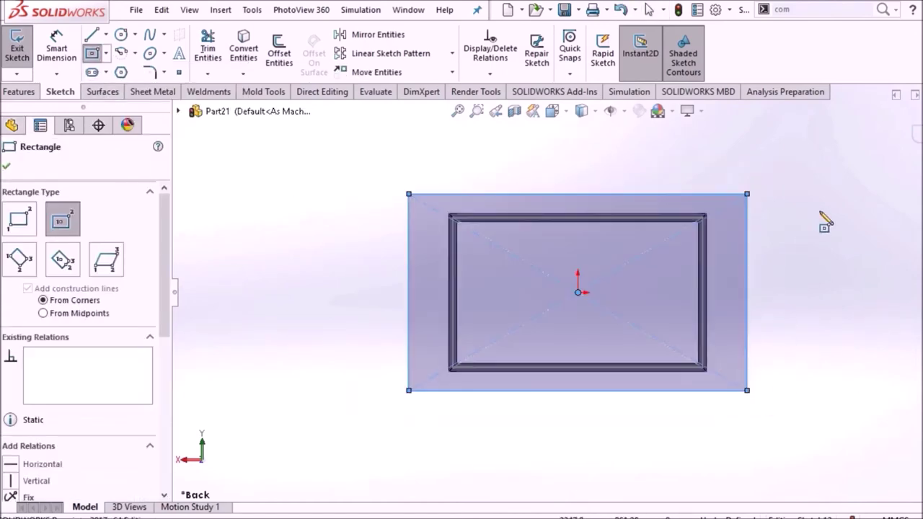
pyautogui.press('Escape')
# - Dimension the rectangle 3500 wide and 2500 high
pyautogui.press('d')
pyautogui.click(487, 200)
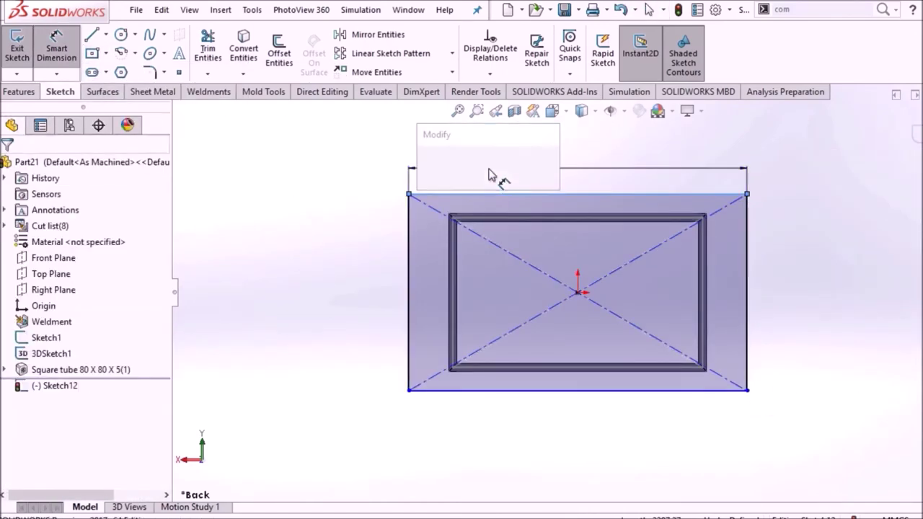
pyautogui.click(489, 172)
pyautogui.write('8')
pyautogui.press('Return')
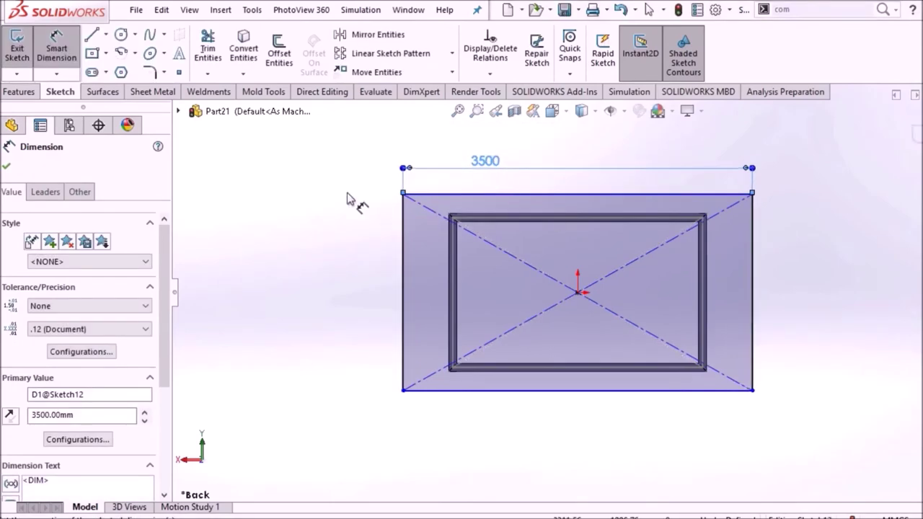
pyautogui.click(401, 230)
pyautogui.click(375, 240)
pyautogui.write('2500')
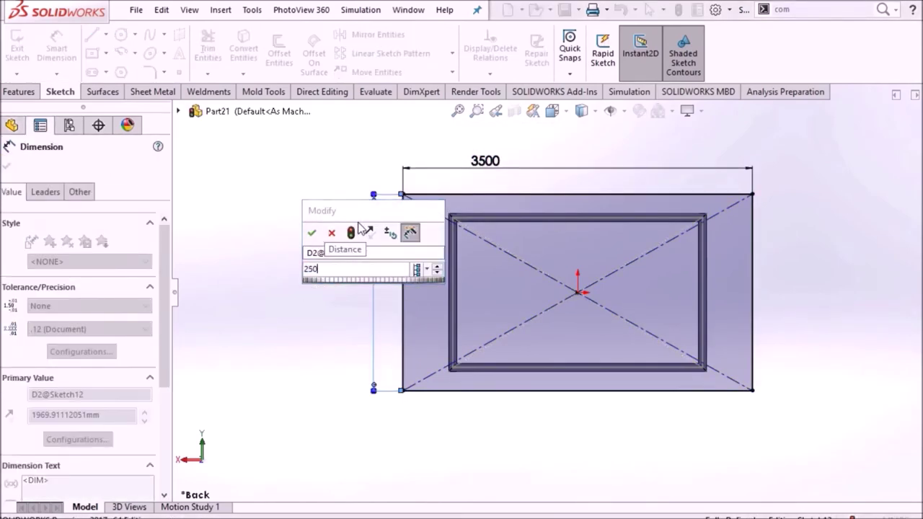
pyautogui.press('Return')
pyautogui.click(303, 201)
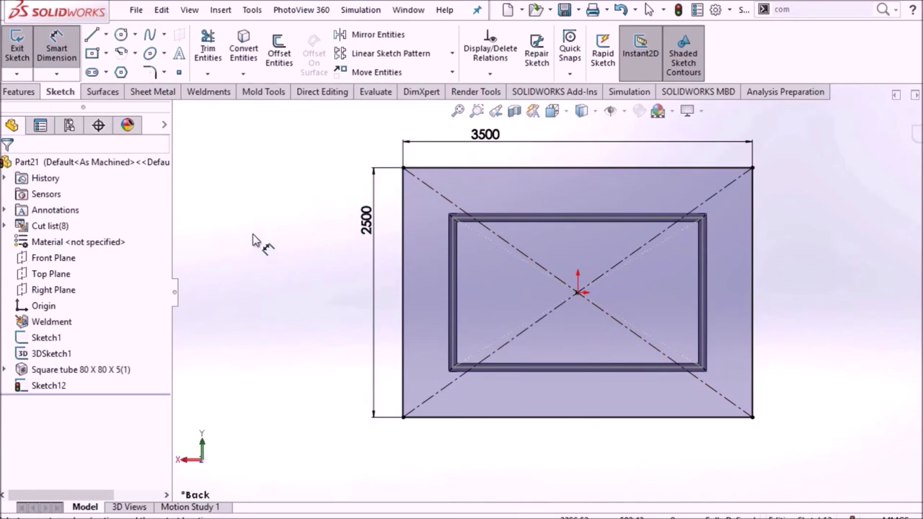
pyautogui.rightClick(254, 240)
pyautogui.click(292, 277)
pyautogui.click(19, 92)
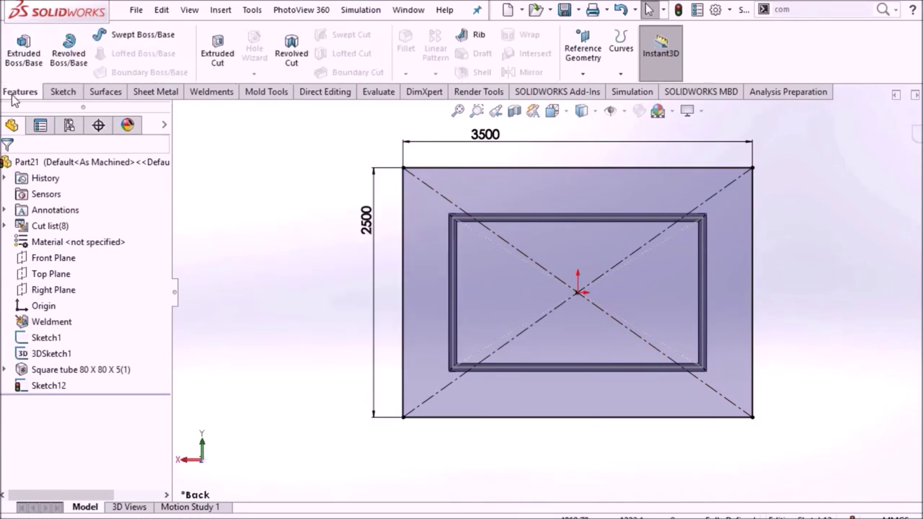
# - Extrude the rectangle 20 mm into the table top
pyautogui.click(32, 57)
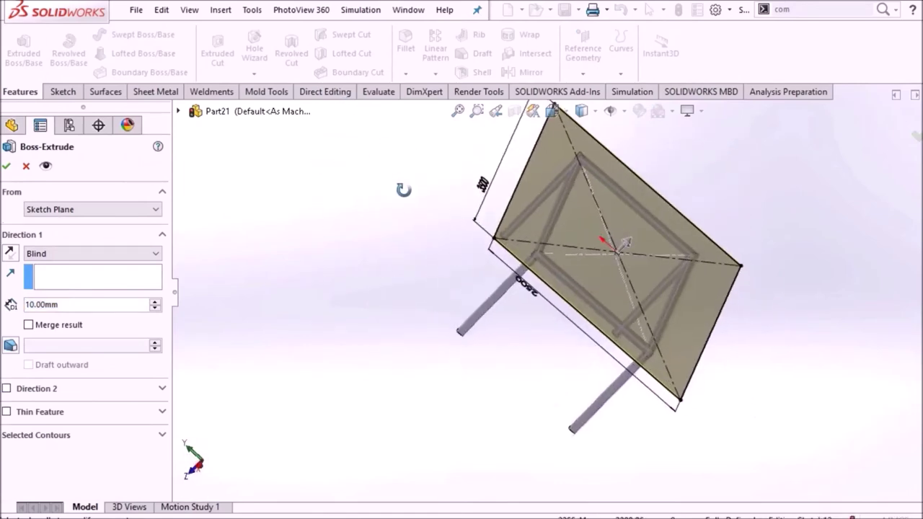
pyautogui.moveTo(403, 190); pyautogui.dragTo(332, 120, button='middle')
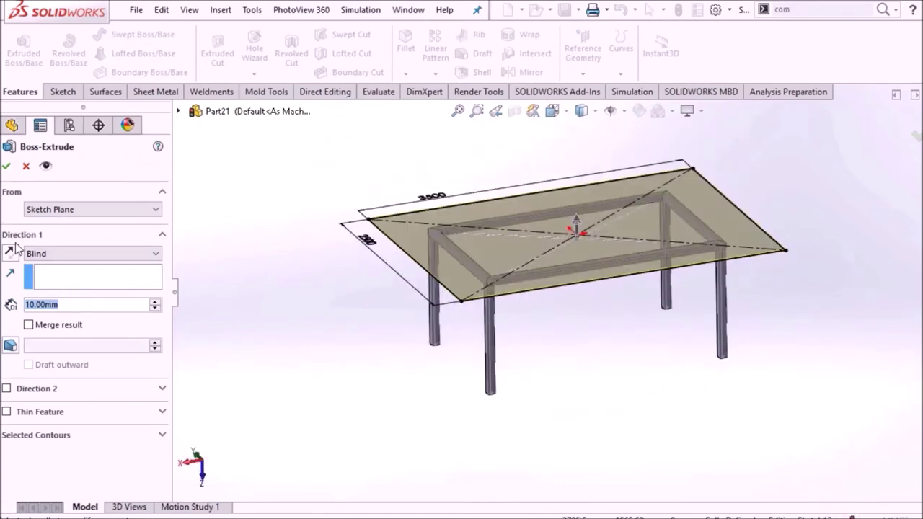
pyautogui.write('20')
pyautogui.press('Return')
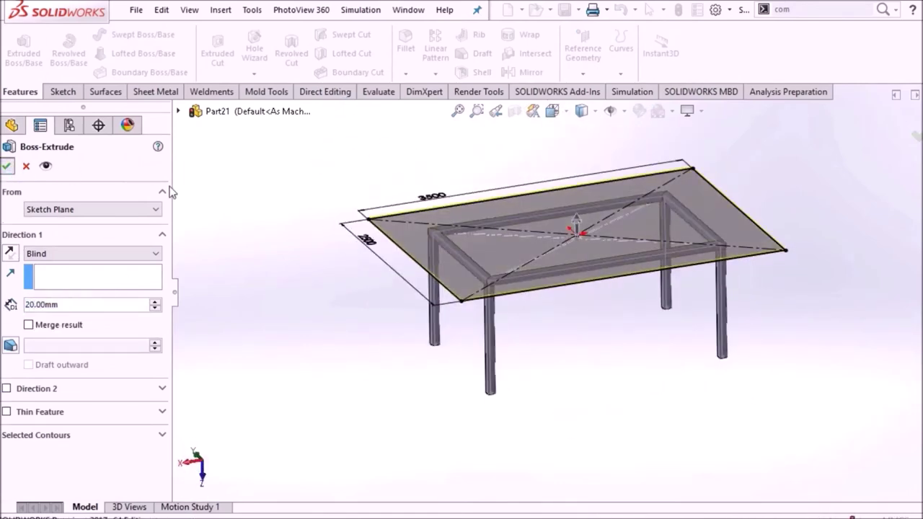
pyautogui.click(7, 167)
# - Hide Sketch1 and 3DSketch1 so only the solid frame and top show
pyautogui.rightClick(65, 351)
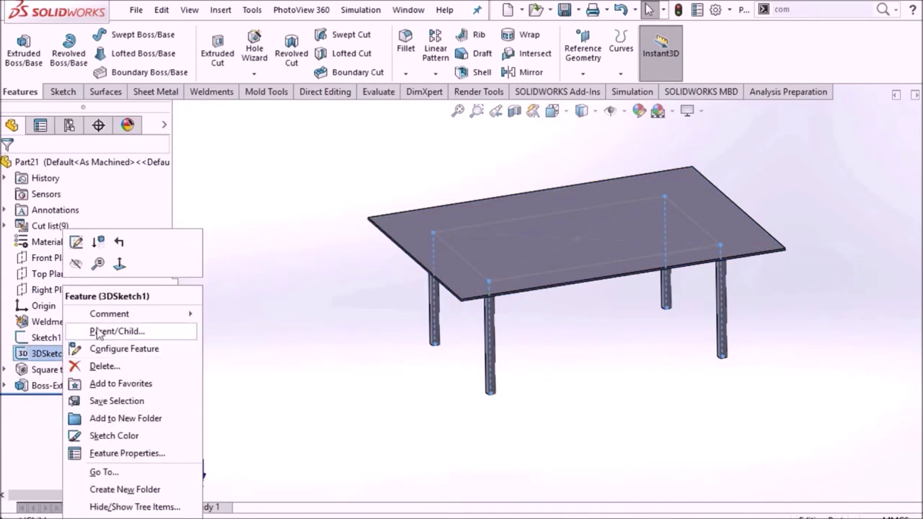
pyautogui.rightClick(45, 338)
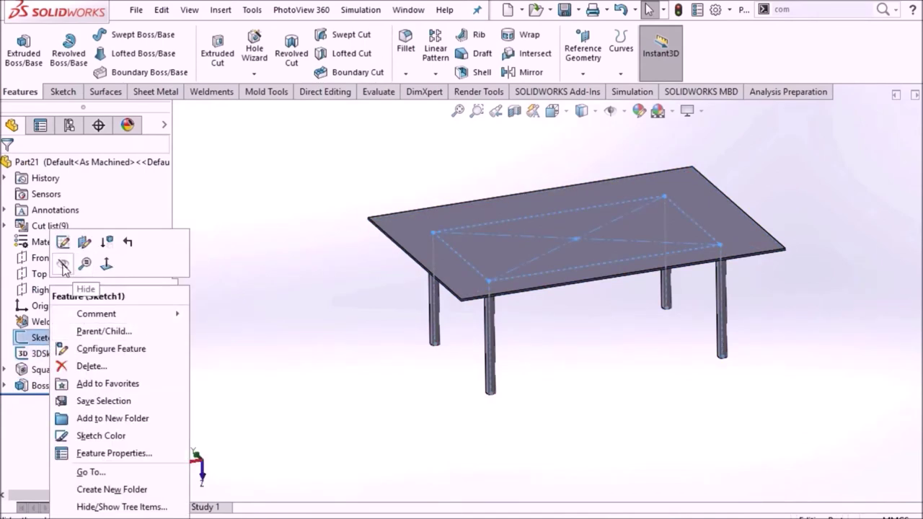
pyautogui.click(141, 345)
pyautogui.rightClick(70, 353)
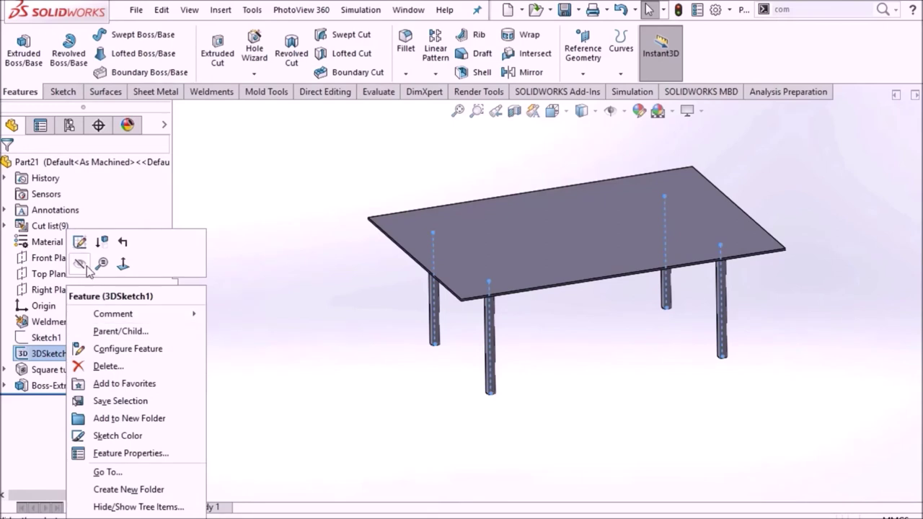
pyautogui.click(80, 264)
pyautogui.moveTo(285, 344)
pyautogui.mouseDown(button='middle')
pyautogui.moveTo(737, 346)
pyautogui.moveTo(765, 303)
pyautogui.moveTo(743, 350)
pyautogui.moveTo(698, 257)
pyautogui.moveTo(678, 303)
pyautogui.mouseUp(button='middle')
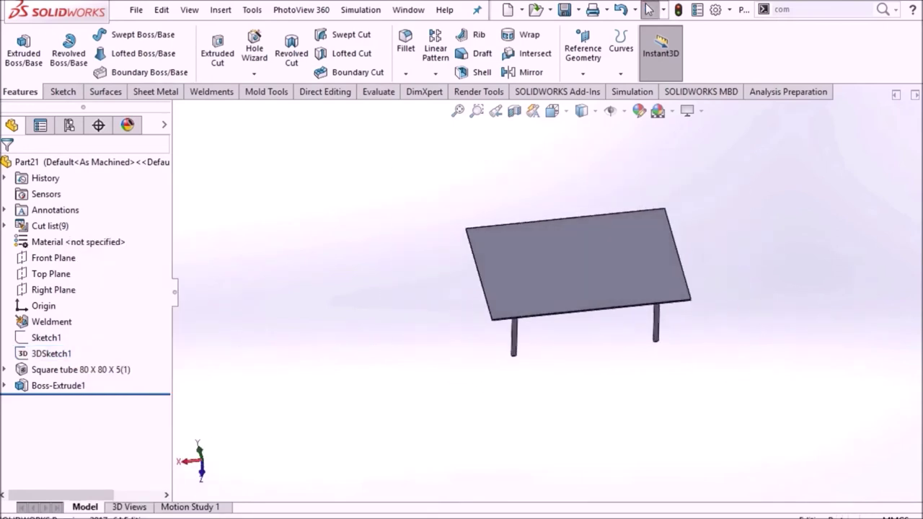
# - Apply the Gloss clear glass appearance to the table top plate
pyautogui.click(615, 288)
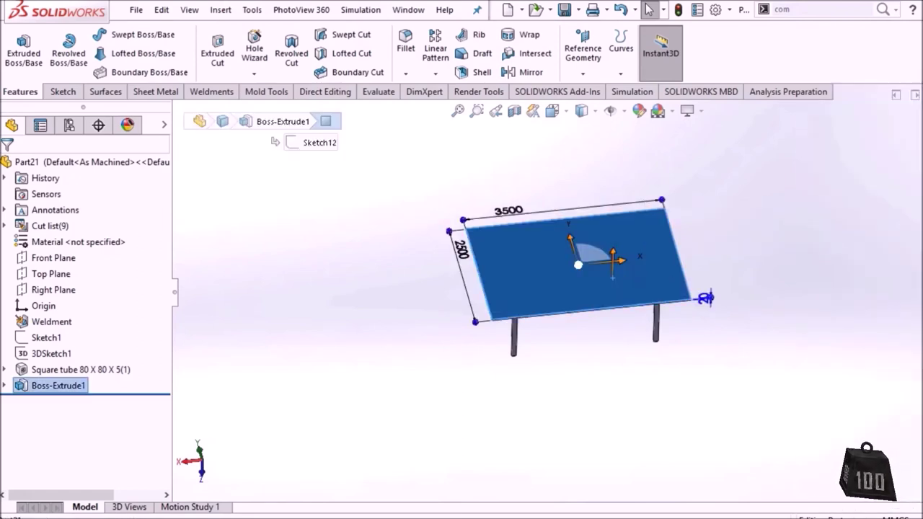
pyautogui.click(806, 199)
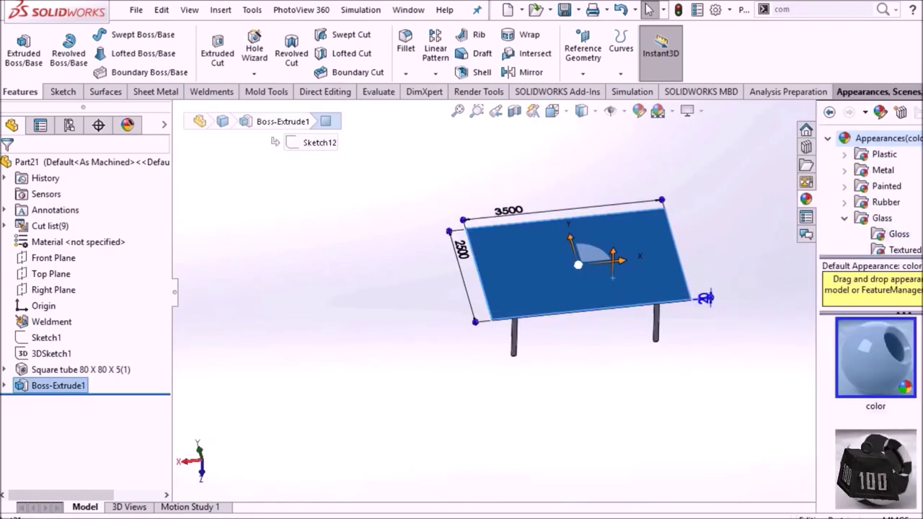
pyautogui.scroll(-1, 872, 195)
pyautogui.click(906, 188)
pyautogui.click(885, 349)
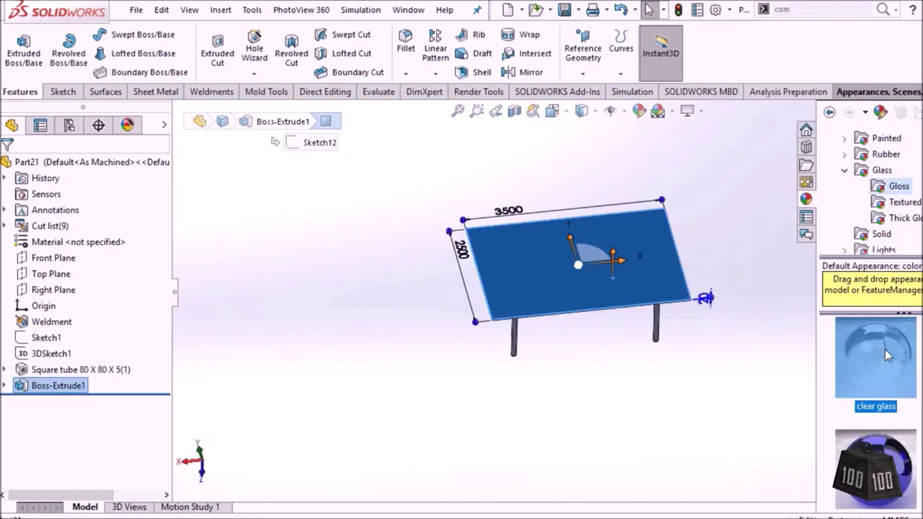
pyautogui.doubleClick(878, 361)
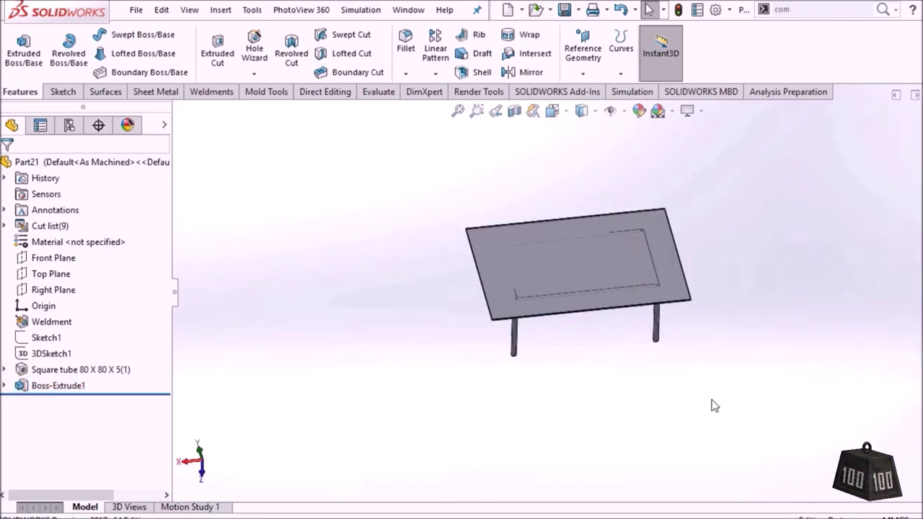
pyautogui.moveTo(713, 404)
pyautogui.mouseDown(button='middle')
pyautogui.moveTo(680, 261)
pyautogui.moveTo(662, 256)
pyautogui.moveTo(702, 363)
pyautogui.moveTo(778, 342)
pyautogui.mouseUp(button='middle')
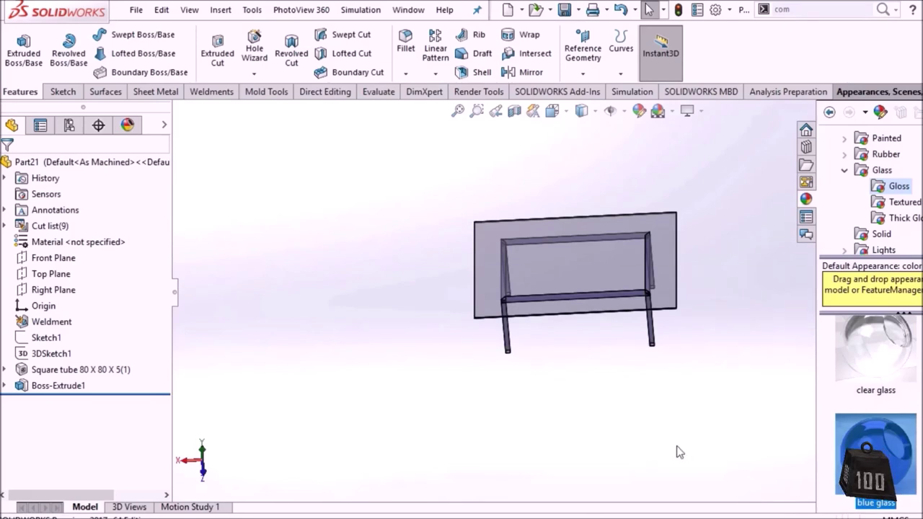
pyautogui.moveTo(678, 452)
pyautogui.mouseDown(button='middle')
pyautogui.moveTo(618, 365)
pyautogui.moveTo(545, 329)
pyautogui.mouseUp(button='middle')
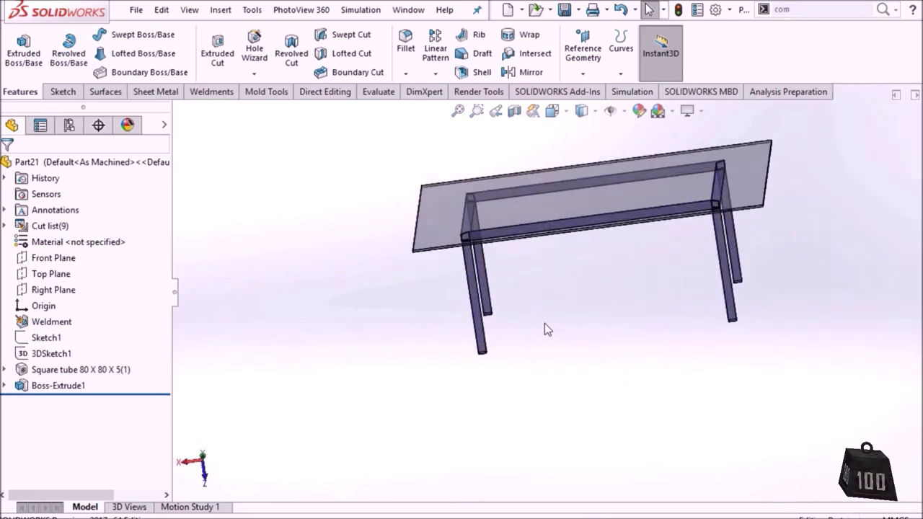
# - Colour the whole square tube frame blue-purple
pyautogui.click(476, 312)
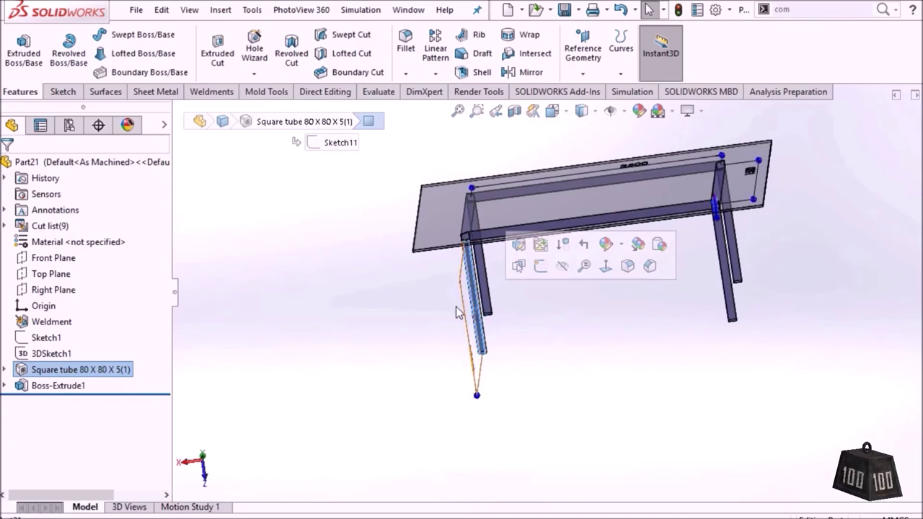
pyautogui.press('Escape')
pyautogui.scroll(-2, 513, 300)
pyautogui.scroll(-3, 513, 301)
pyautogui.scroll(2, 511, 296)
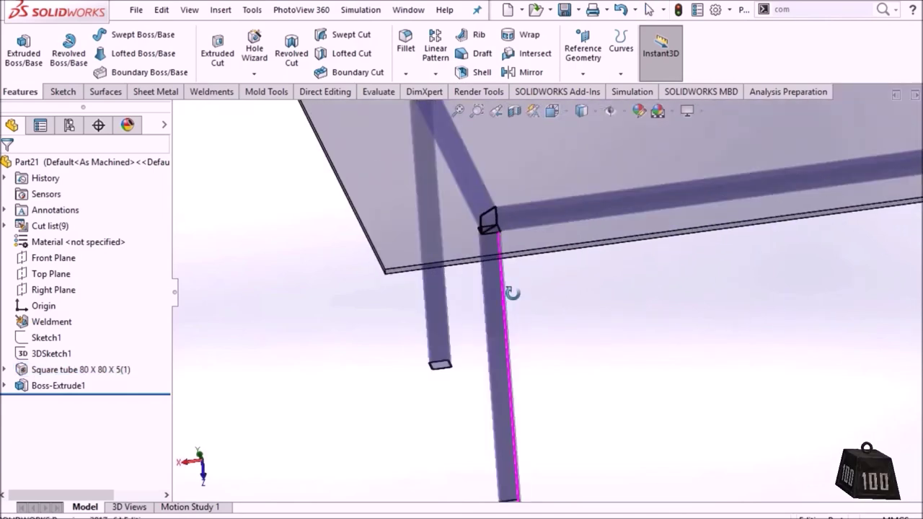
pyautogui.rightClick(502, 309)
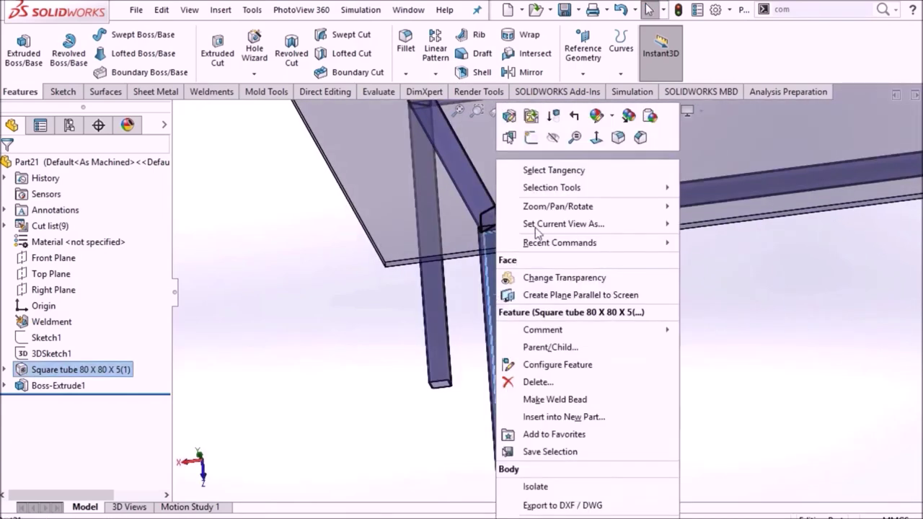
pyautogui.click(596, 115)
pyautogui.click(637, 165)
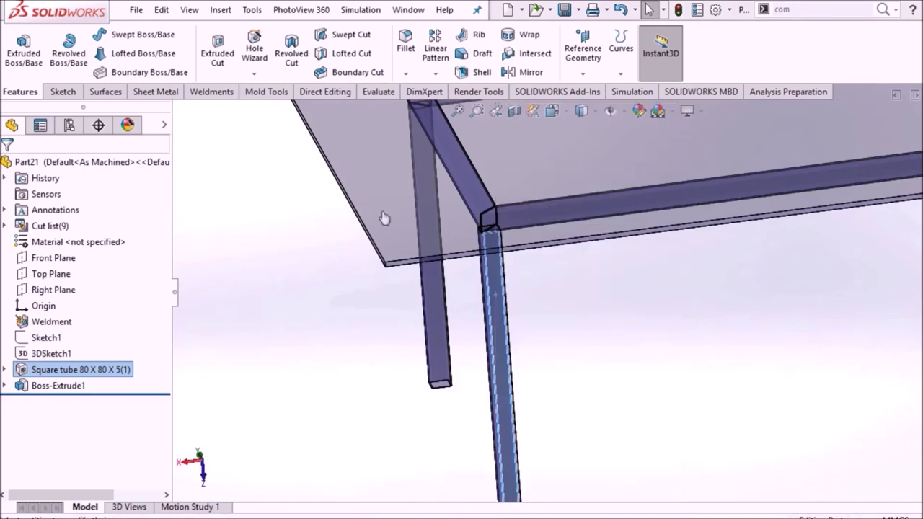
pyautogui.click(96, 456)
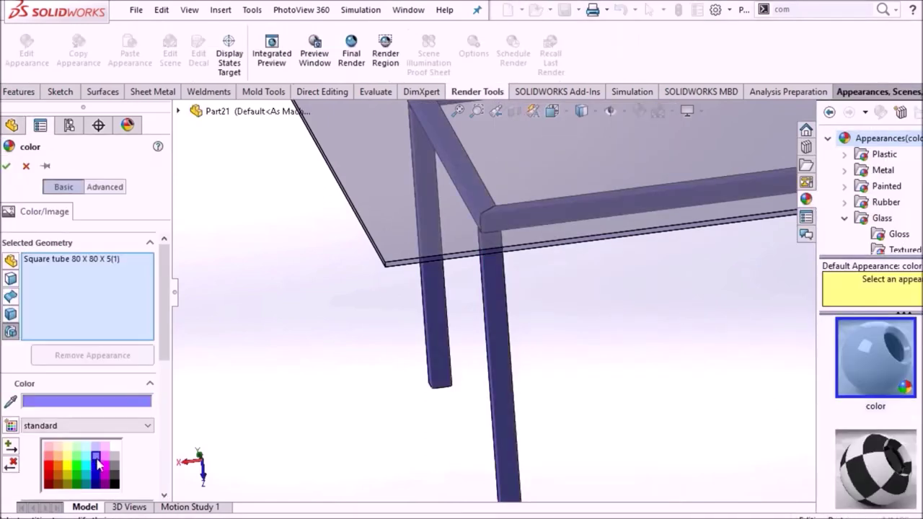
pyautogui.click(6, 165)
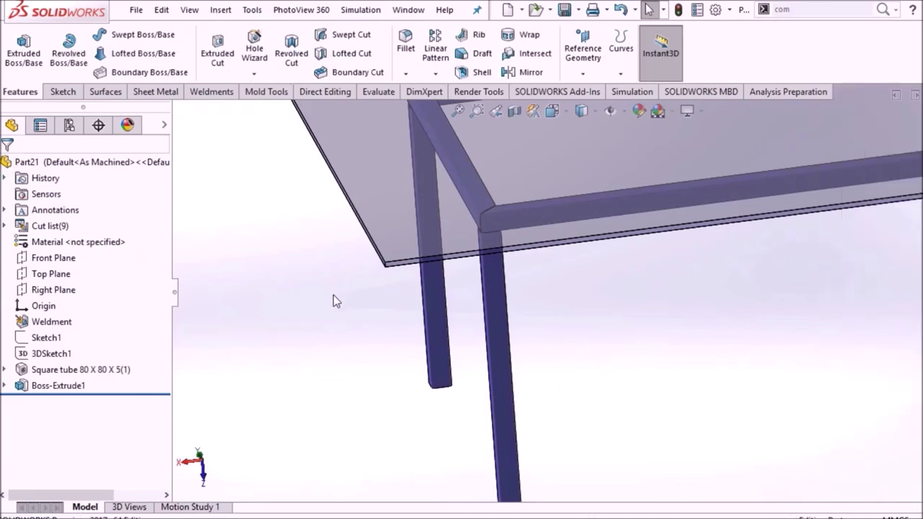
pyautogui.scroll(5, 725, 290)
pyautogui.moveTo(725, 291)
pyautogui.mouseDown(button='middle')
pyautogui.moveTo(651, 322)
pyautogui.moveTo(642, 309)
pyautogui.moveTo(725, 237)
pyautogui.moveTo(755, 229)
pyautogui.moveTo(748, 243)
pyautogui.moveTo(686, 262)
pyautogui.moveTo(645, 351)
pyautogui.mouseUp(button='middle')
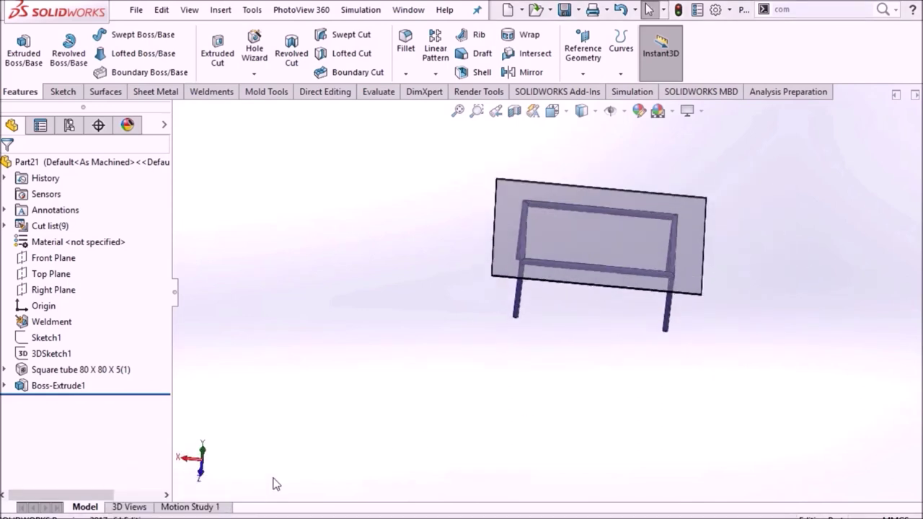
pyautogui.moveTo(568, 302)
pyautogui.mouseDown(button='middle')
pyautogui.moveTo(551, 324)
pyautogui.moveTo(533, 311)
pyautogui.moveTo(537, 365)
pyautogui.mouseUp(button='middle')
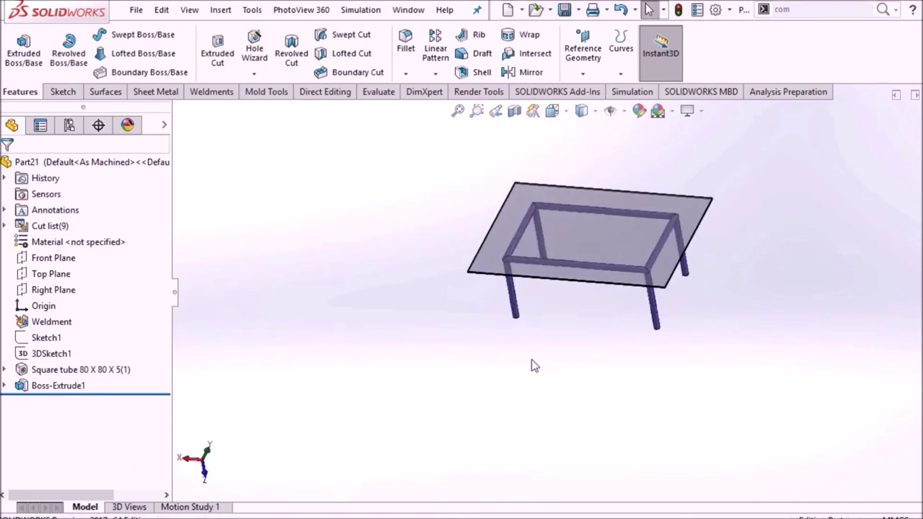